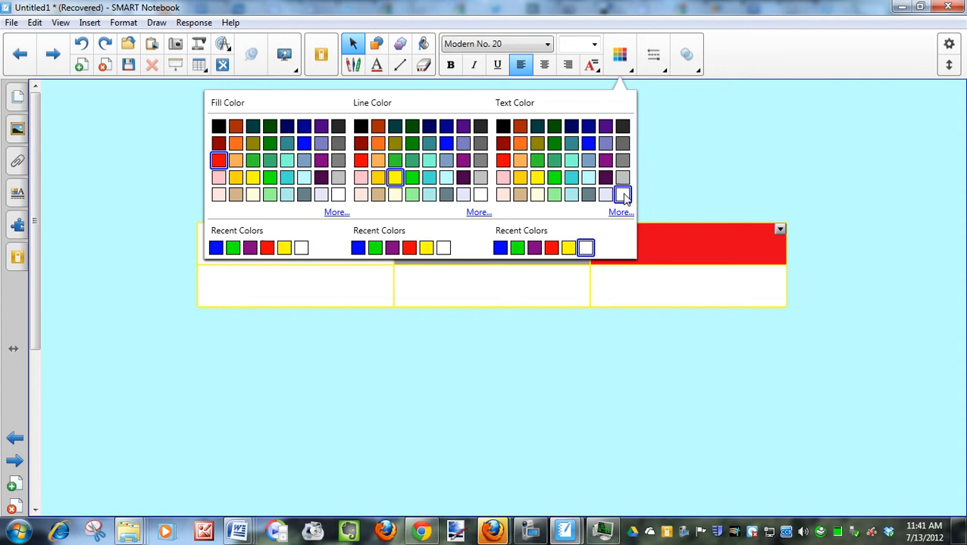
Enter "Yea!" in the red cell of the table and centre the text
left_click(694, 246)
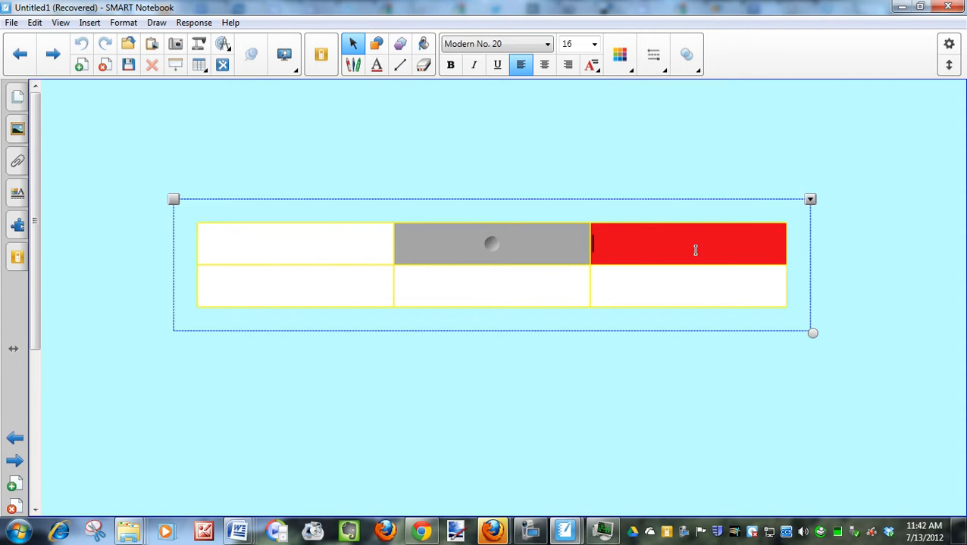
type("Yea!")
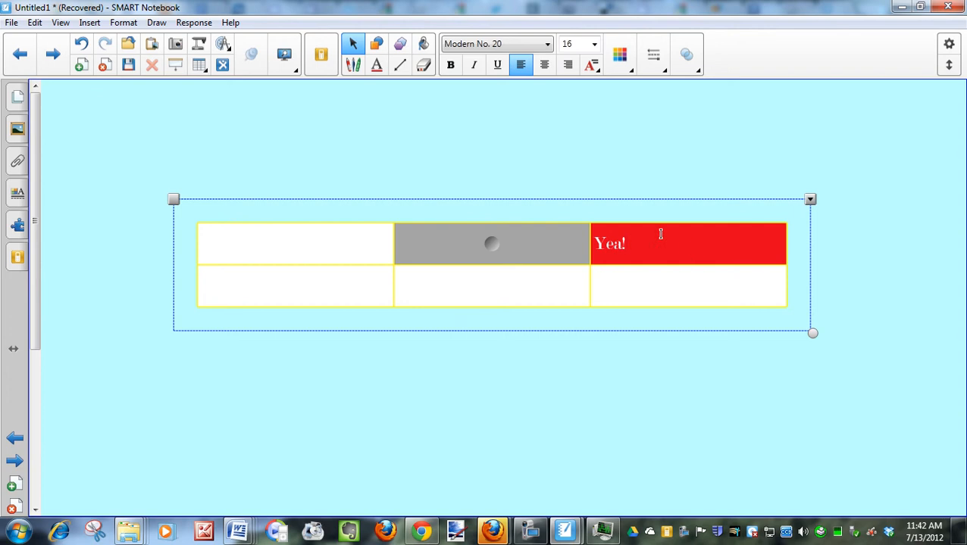
left_click(544, 66)
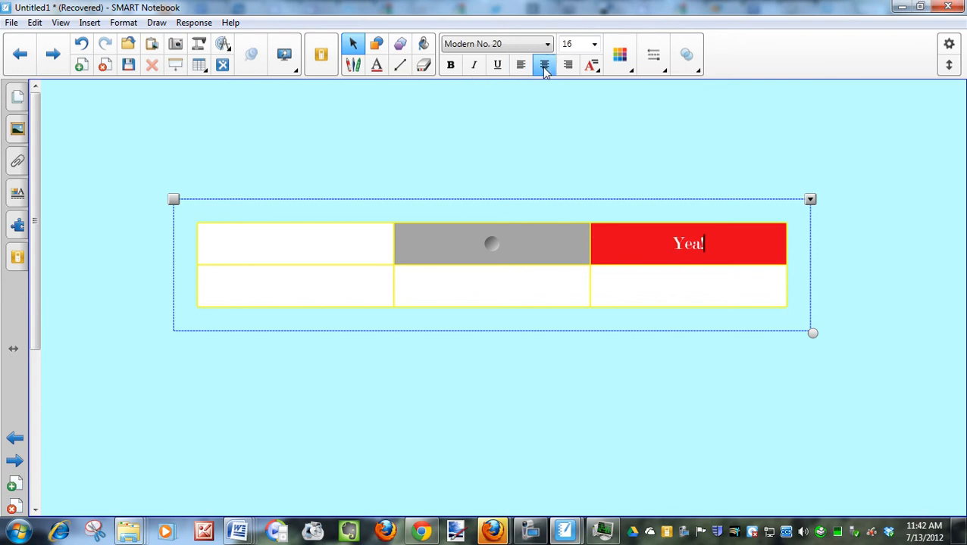
Increase the indent of the centred "Yea!" text by one level
left_click(594, 69)
left_click(565, 124)
left_click(593, 68)
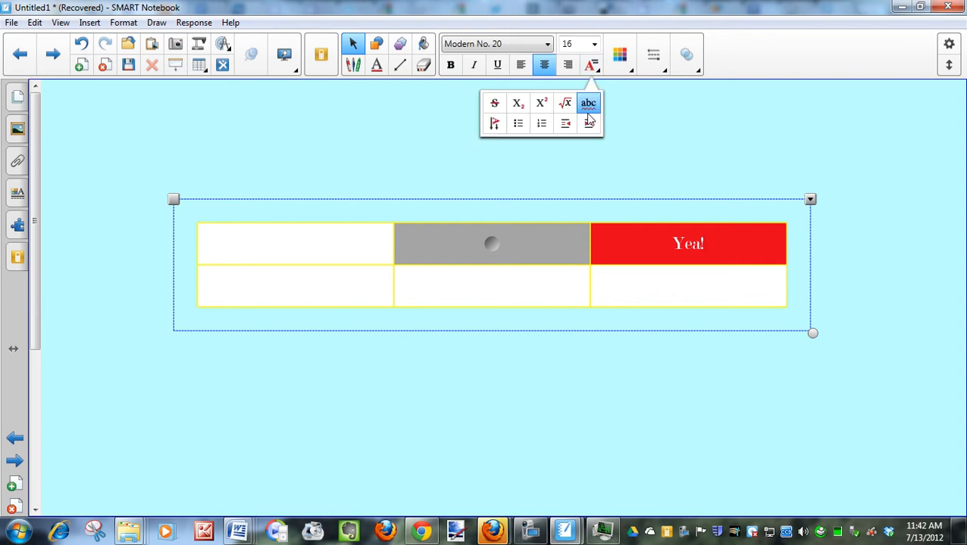
left_click(589, 124)
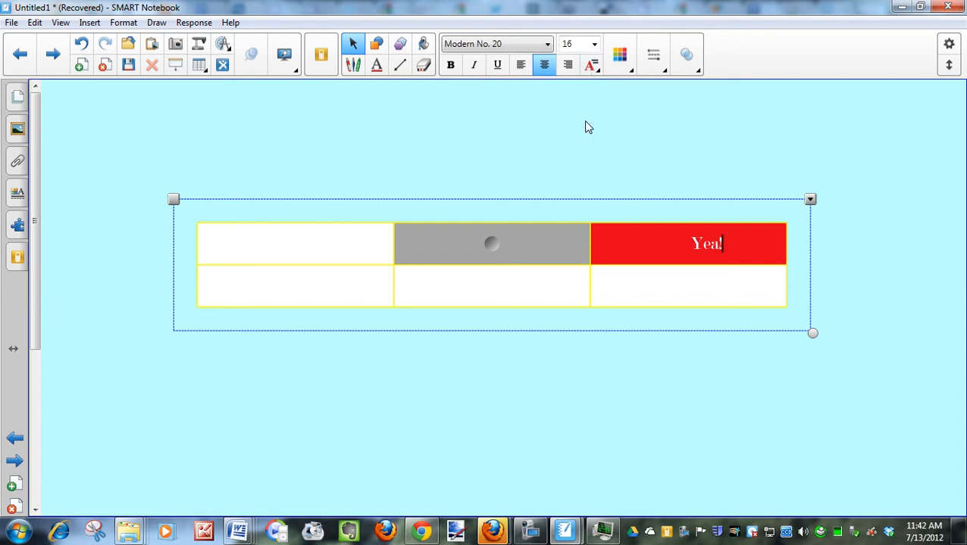
Left-align the "Yea!" text and indent it one level from the cell's left edge
left_click(593, 66)
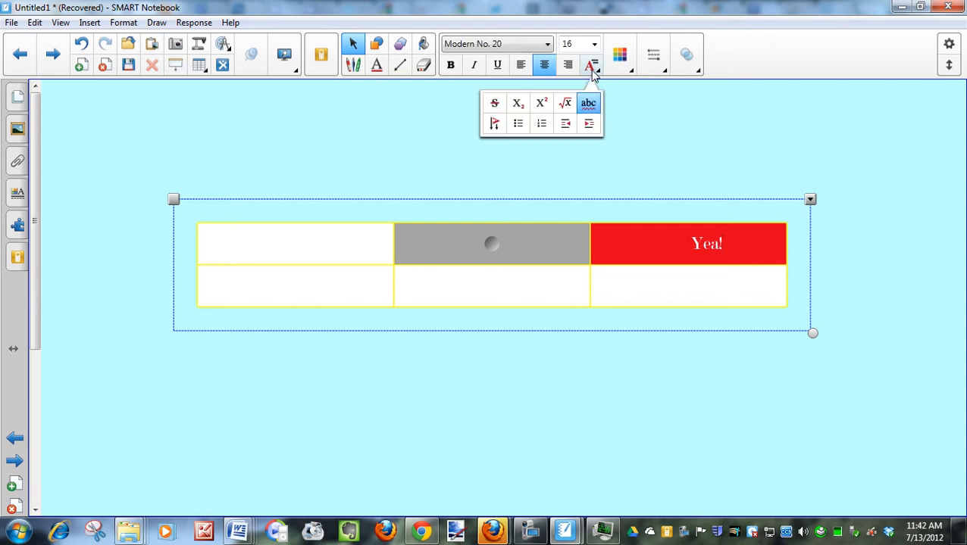
left_click(521, 66)
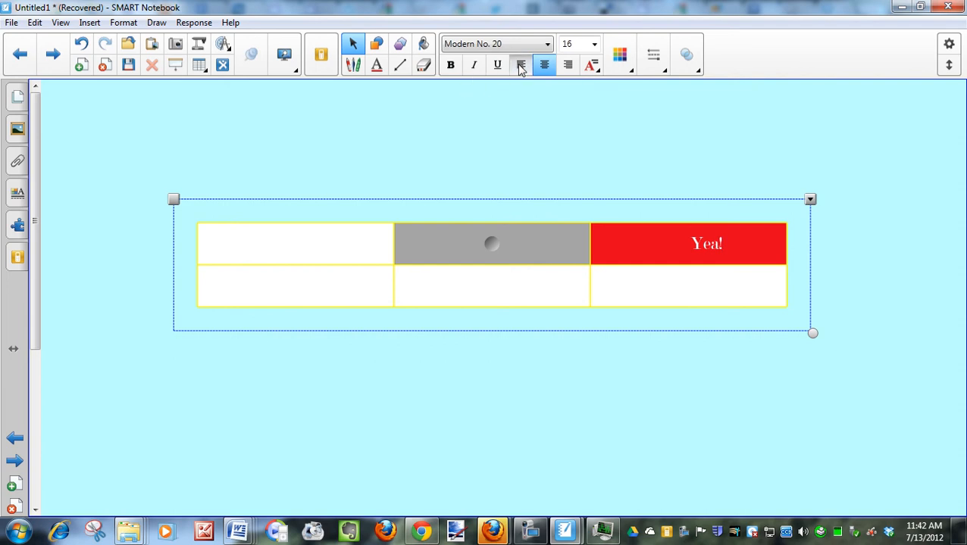
left_click(595, 71)
left_click(565, 126)
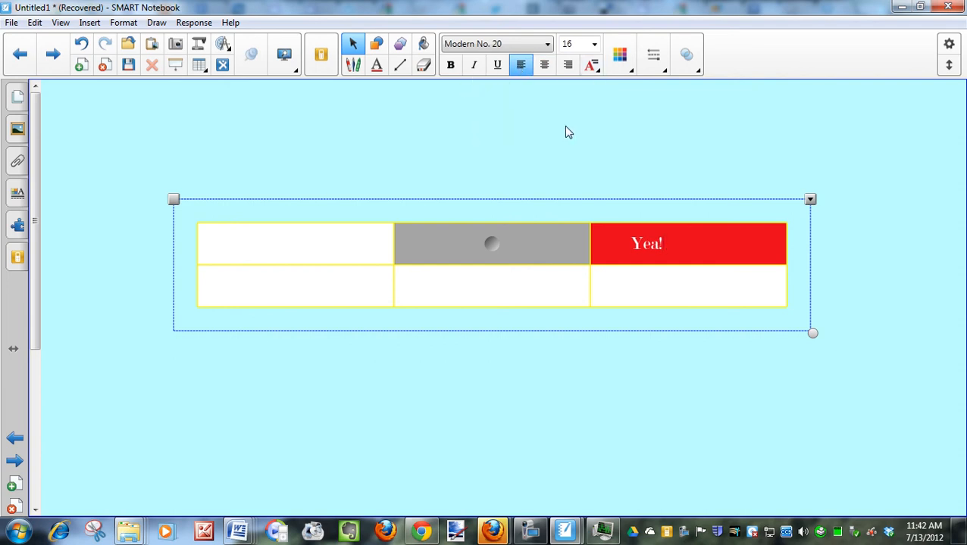
left_click(593, 66)
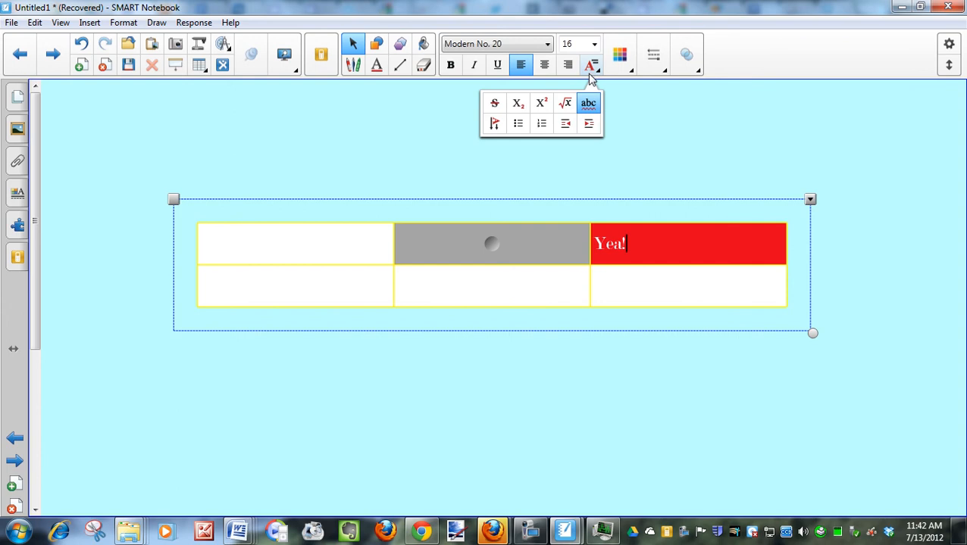
left_click(588, 127)
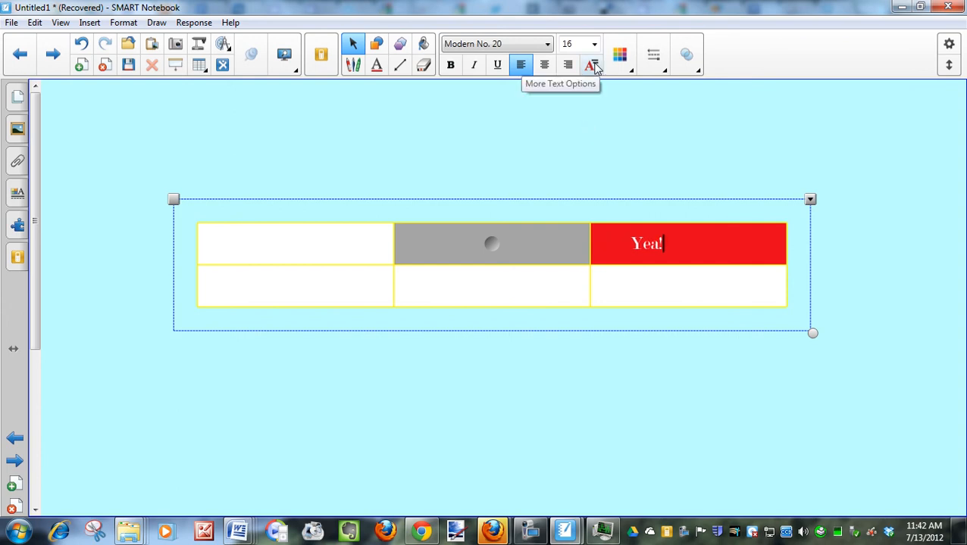
Open the transparency adjustment for the table
left_click(697, 71)
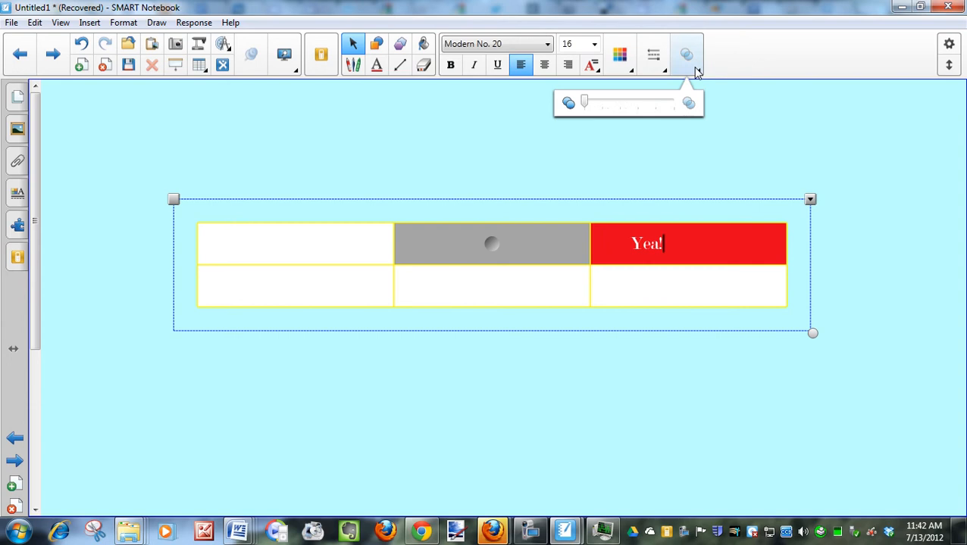
mouse_move(582, 101)
left_mouse_down()
mouse_move(636, 110)
mouse_move(570, 106)
left_mouse_up()
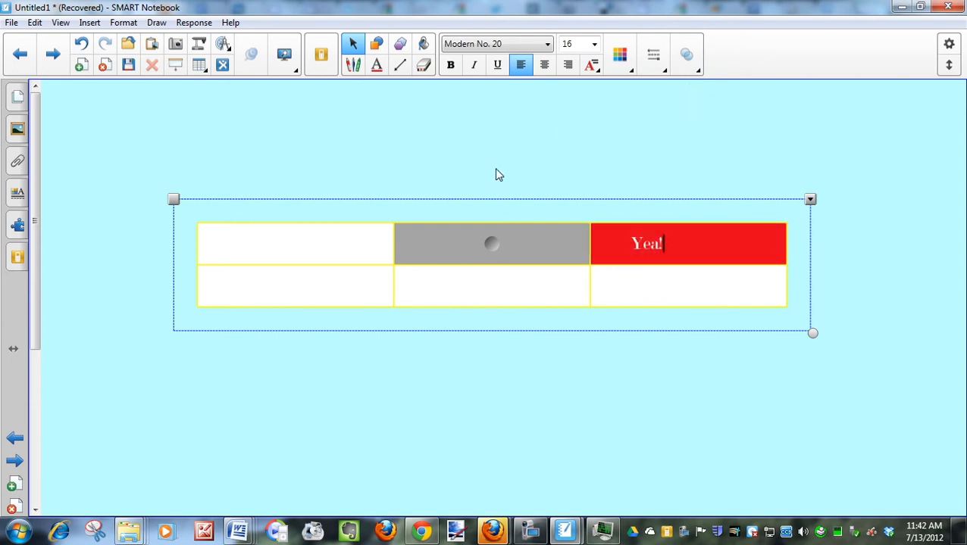
Go back to the instruction page and bring the bullet about splitting individual cells into view
left_click(22, 53)
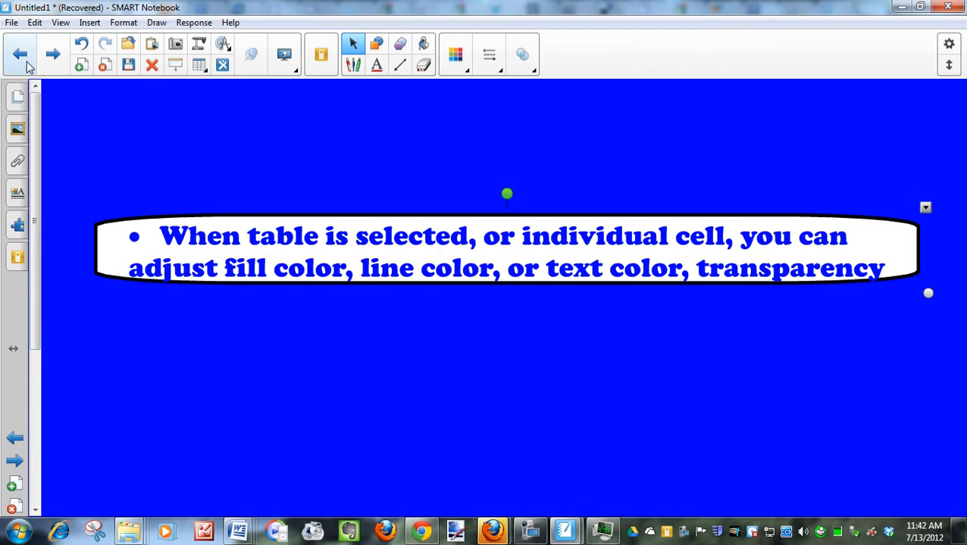
left_click_drag(119, 252, 101, 360)
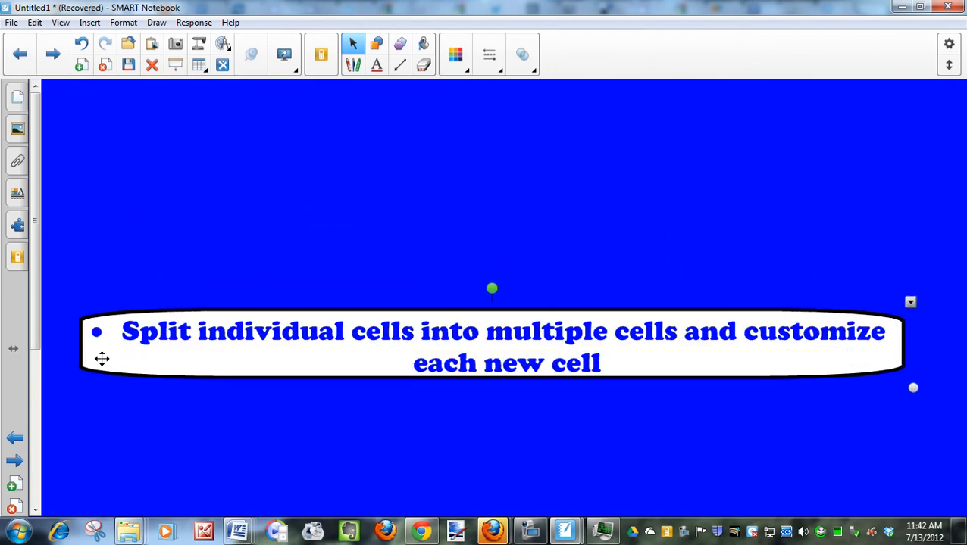
scroll(236, 185, "down", 4)
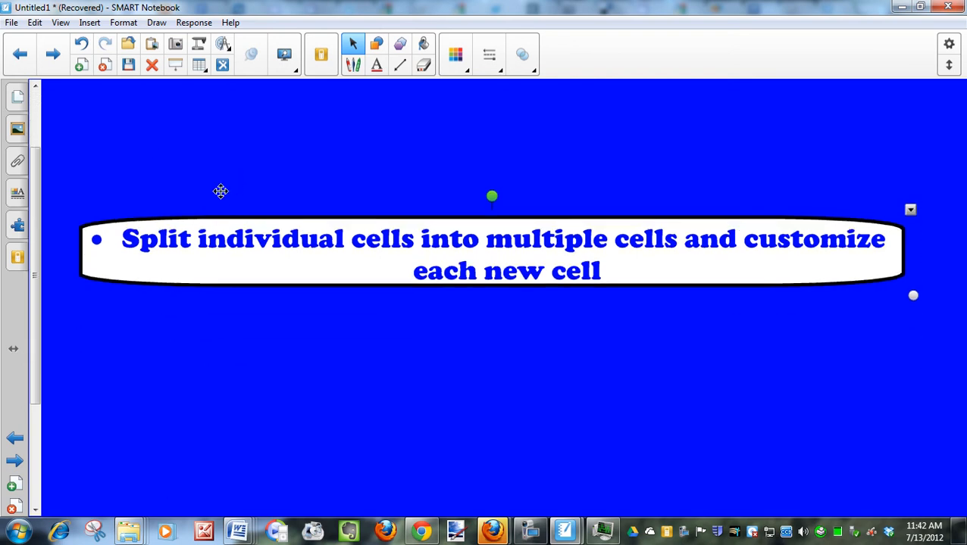
Return to the table page and split the empty first cell of the upper row into 3x3 cells
left_click(59, 58)
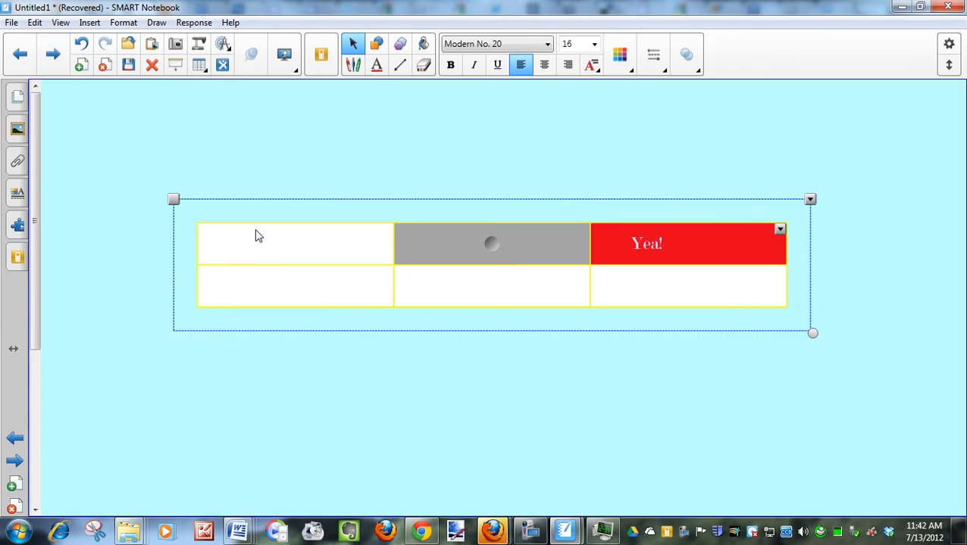
left_click(263, 160)
left_click_drag(262, 225, 261, 230)
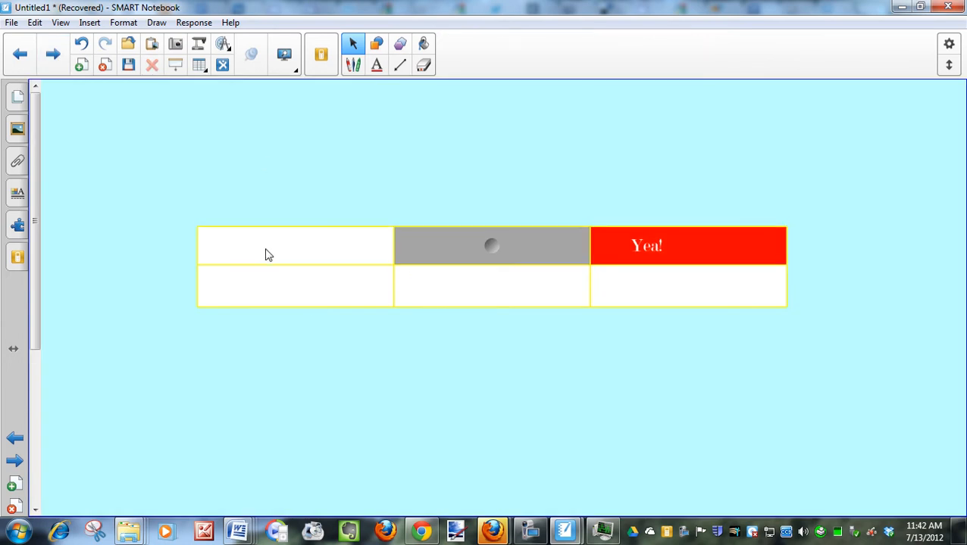
left_click(267, 254)
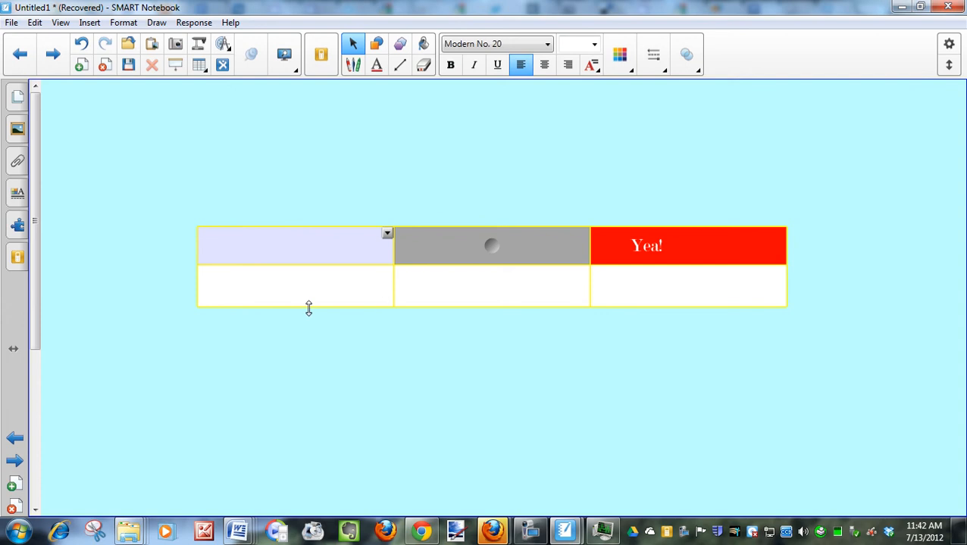
left_click(387, 234)
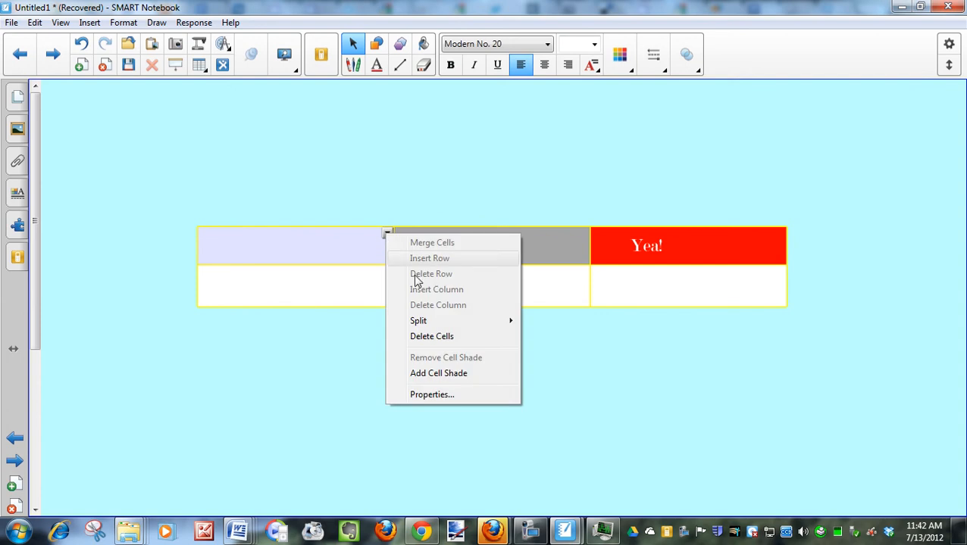
mouse_move(459, 327)
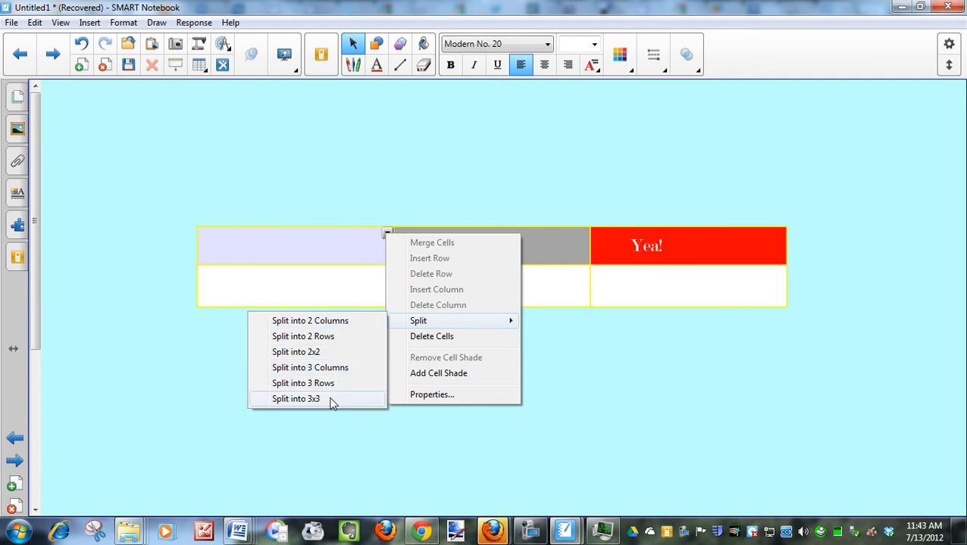
left_click(295, 399)
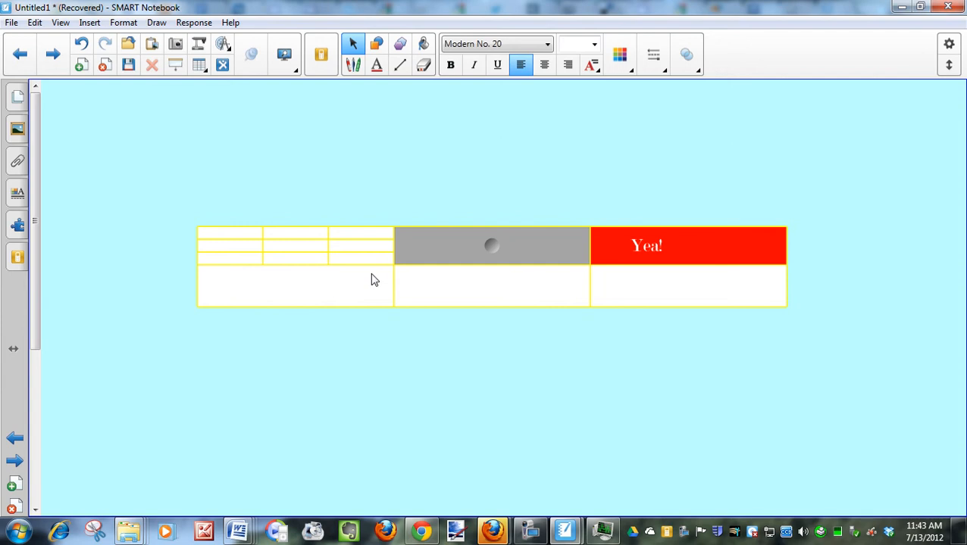
Set the text color of the upper-middle split cell to yellow and the table's line color to orange
left_click(296, 238)
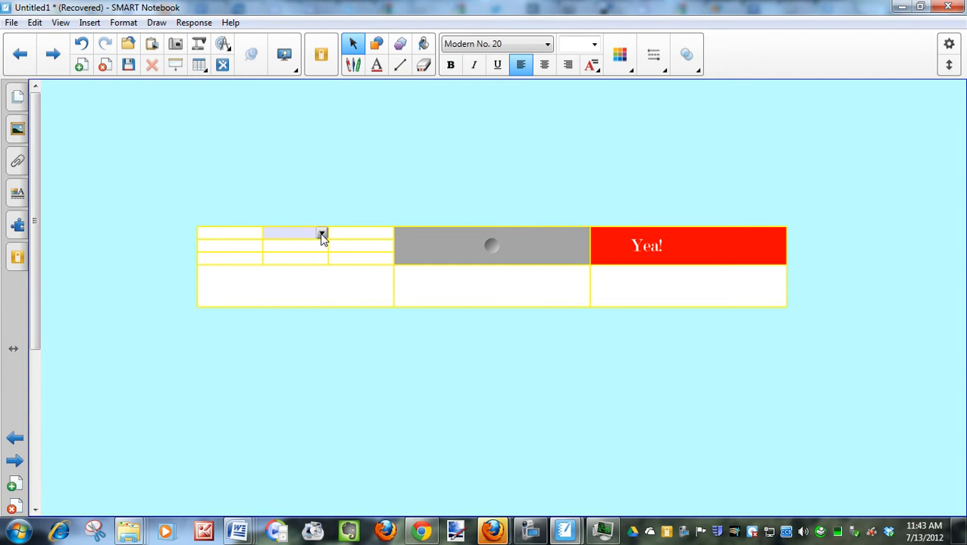
left_click(618, 54)
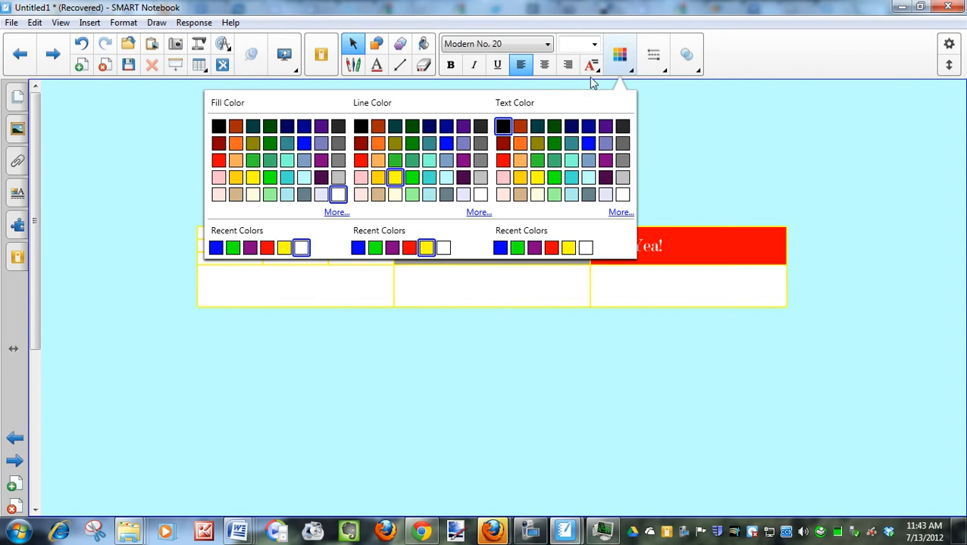
left_click(537, 177)
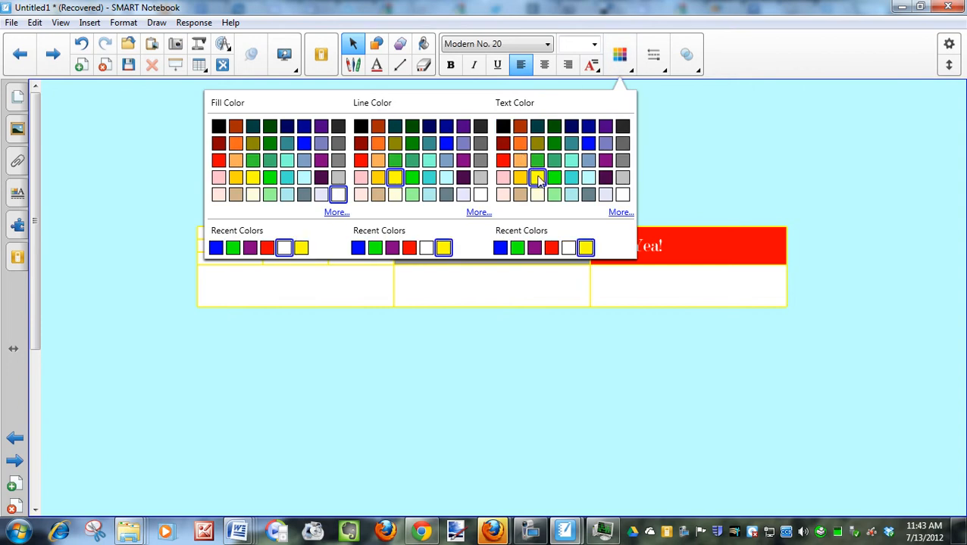
left_click(378, 144)
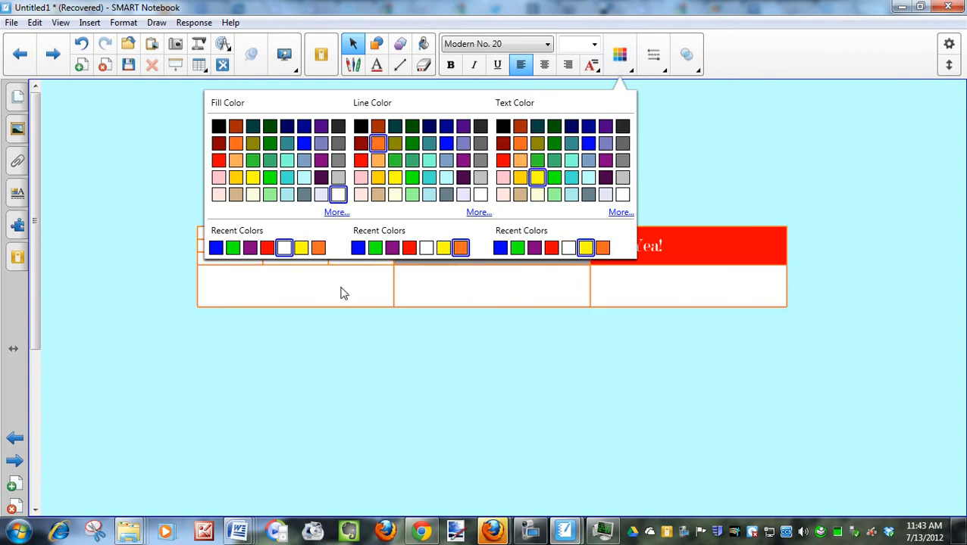
left_click(382, 386)
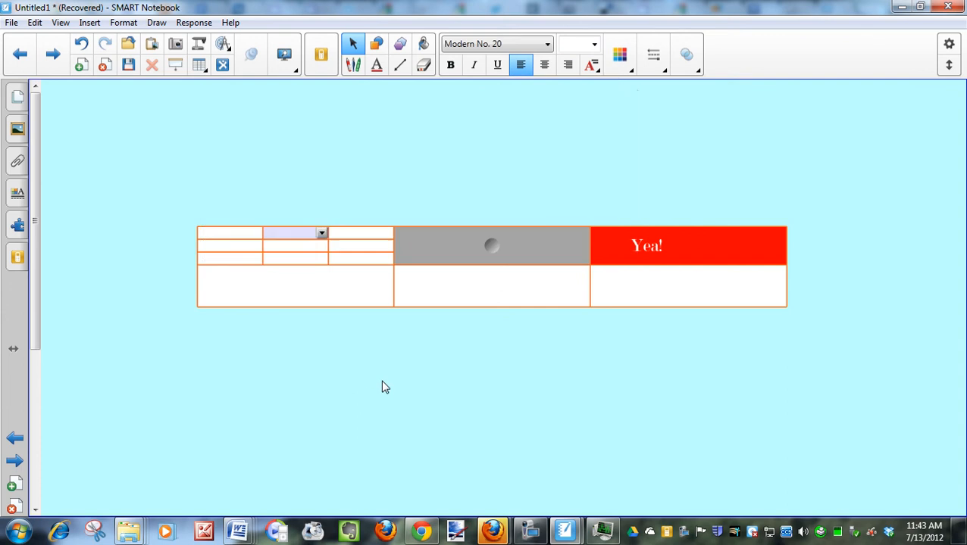
Fill the upper-middle split cell with orange
left_click(320, 240)
left_click(620, 67)
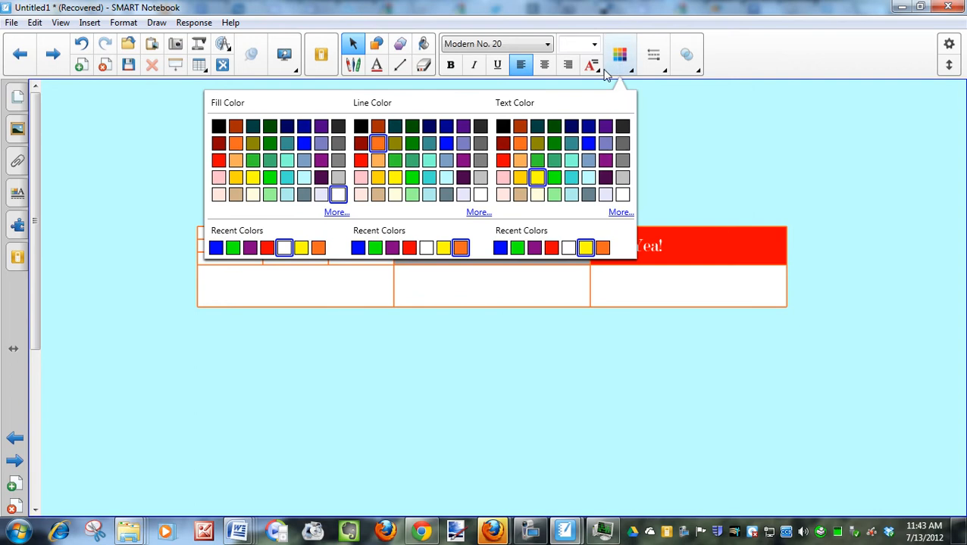
left_click(378, 145)
left_click(236, 143)
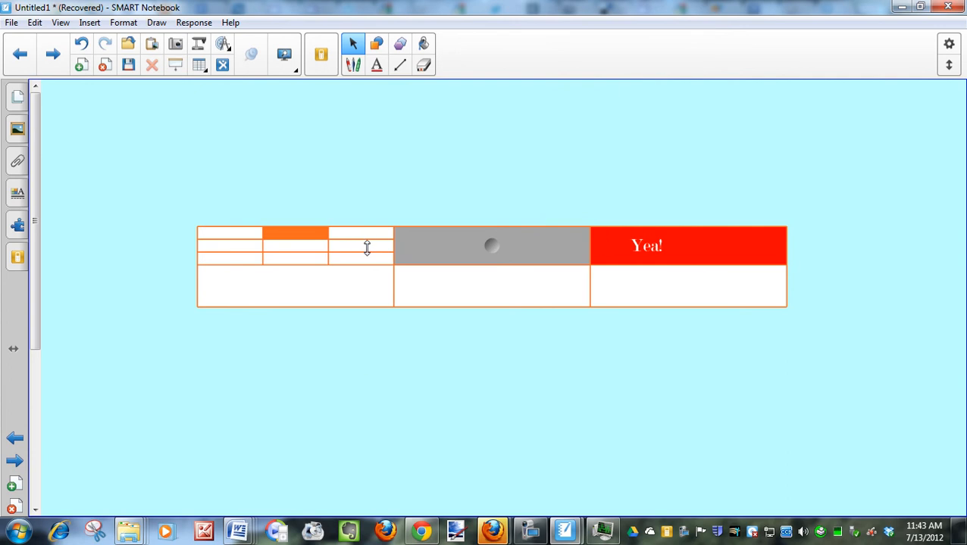
Extend the table's upper row upward to make it much taller, and fill its upper-right split cell with blue
left_click_drag(350, 238, 353, 141)
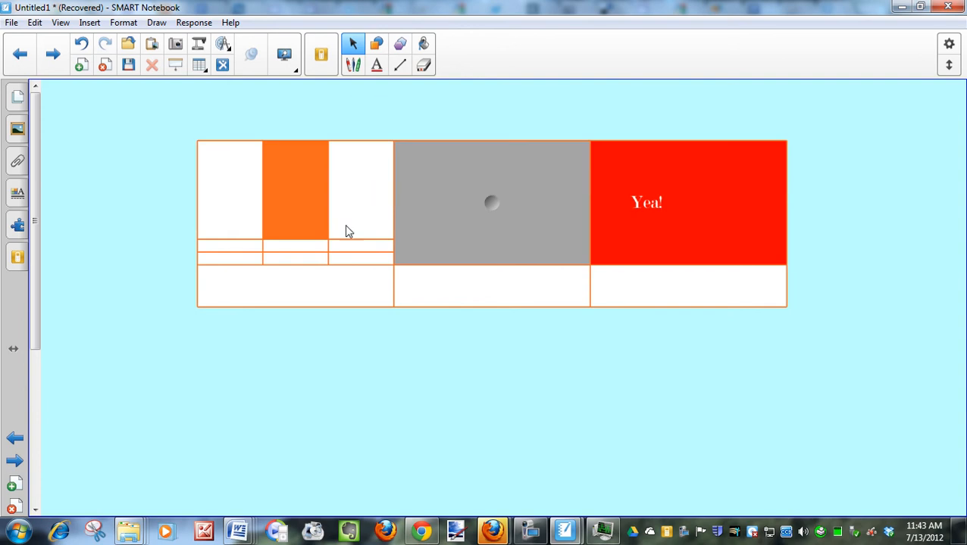
left_click(366, 188)
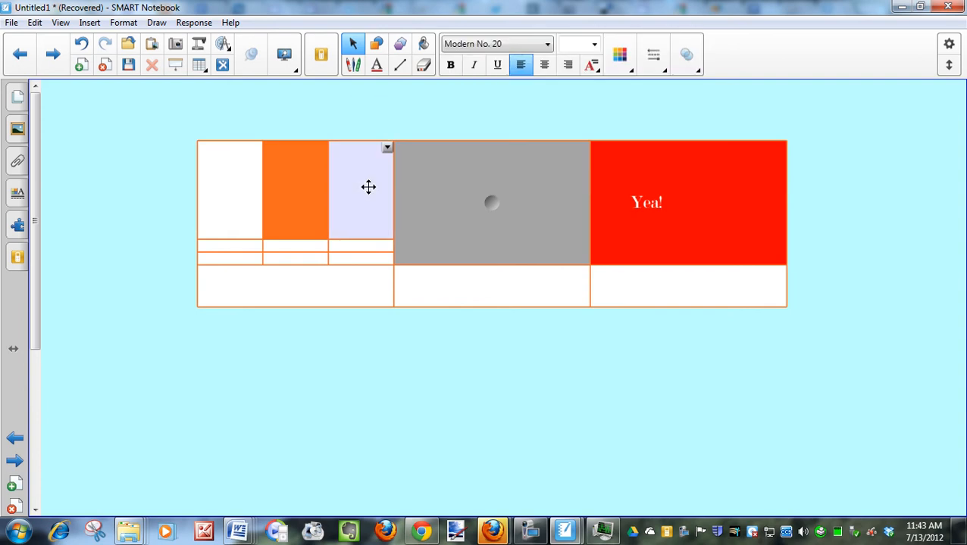
left_click(627, 70)
left_click(304, 143)
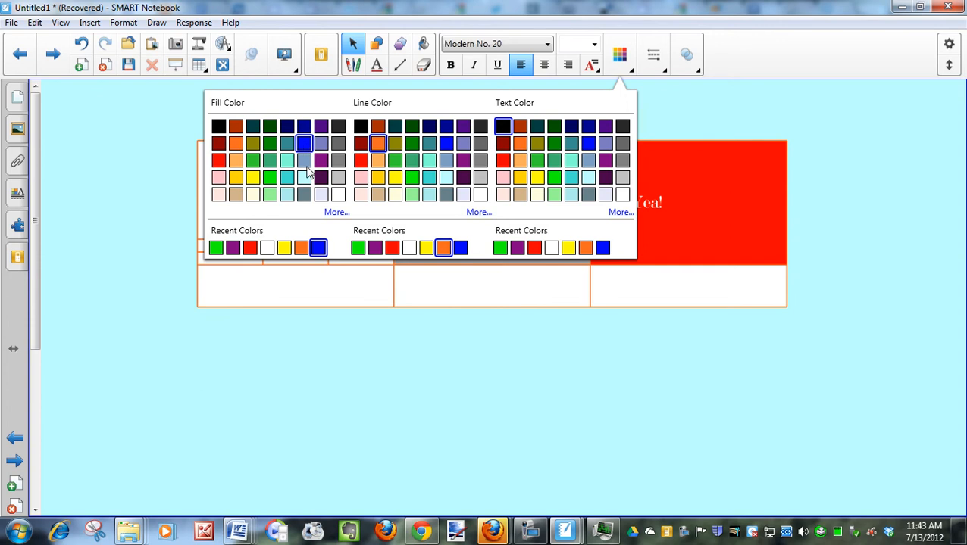
left_click(363, 349)
left_click(363, 349)
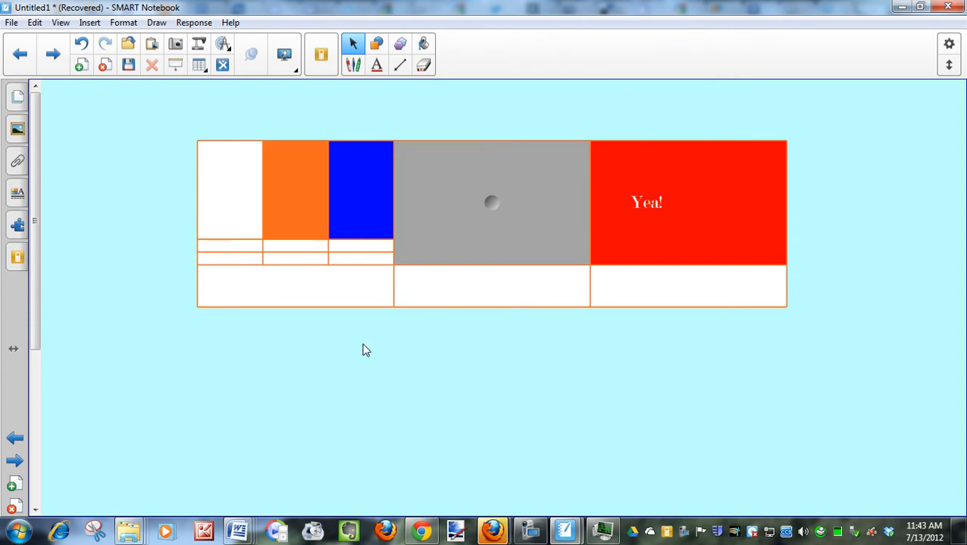
Go back to the instruction page and view the area below the cell-splitting bullet
left_click(49, 62)
left_click(16, 60)
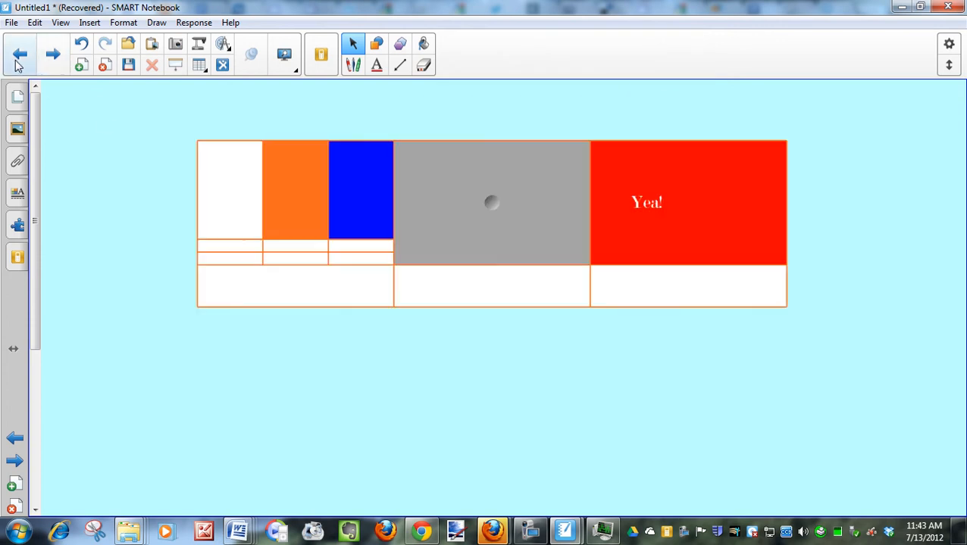
left_click(16, 60)
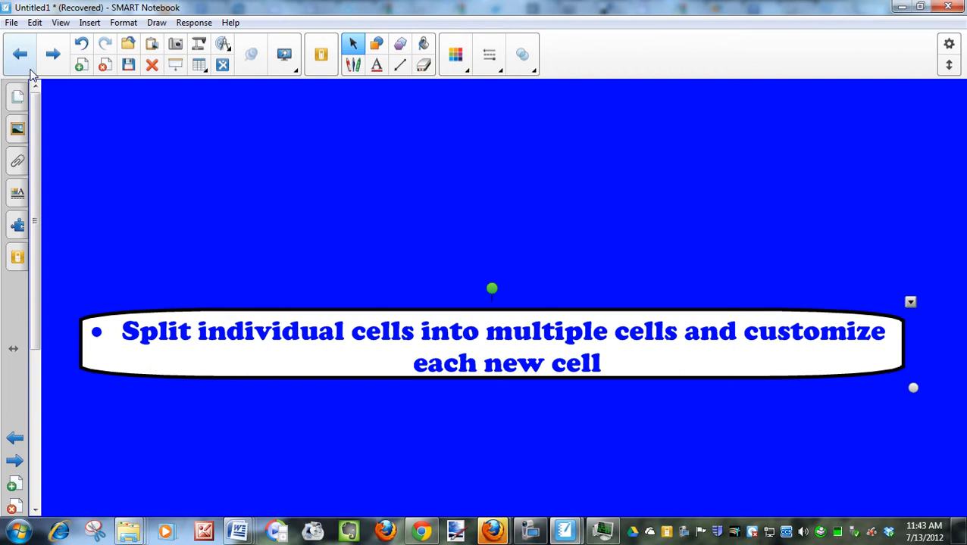
scroll(124, 352, "down", 3)
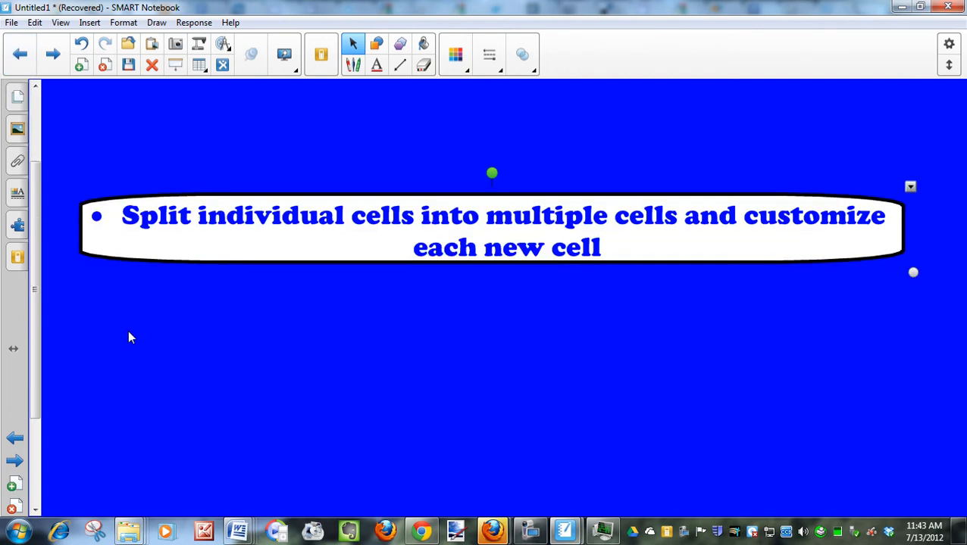
Reveal the bullet about deleting cells, and delete the middle and left cells of the thin row directly beneath the colored cells
left_click_drag(110, 239, 110, 329)
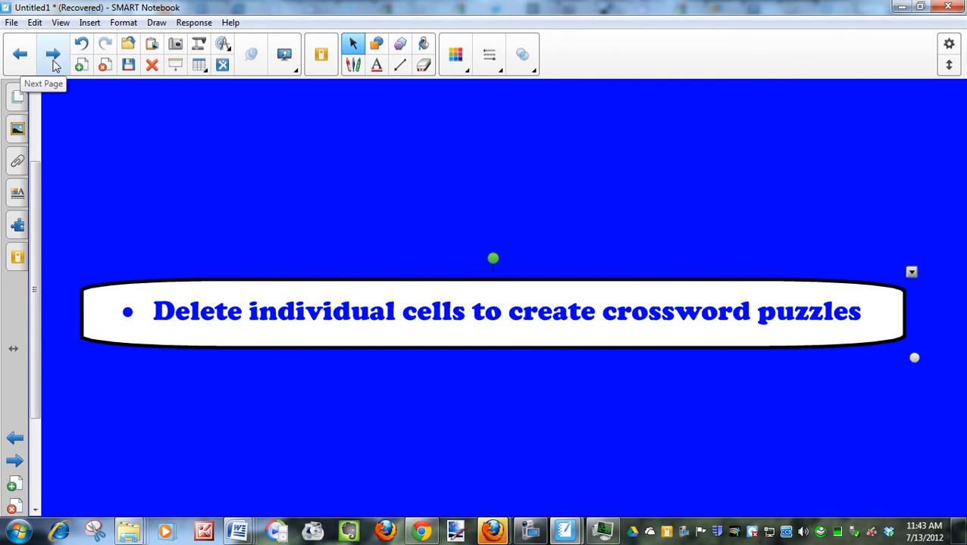
left_click(54, 62)
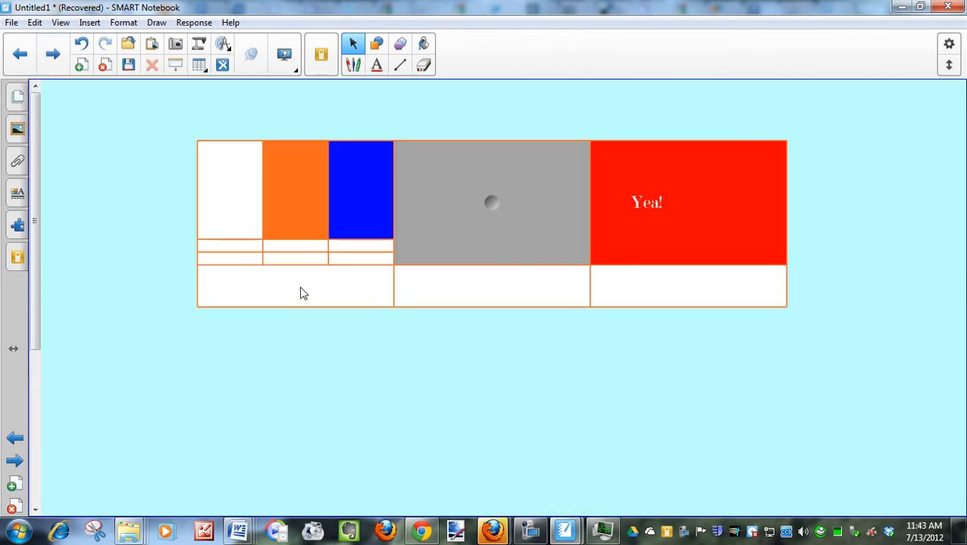
left_click(297, 248)
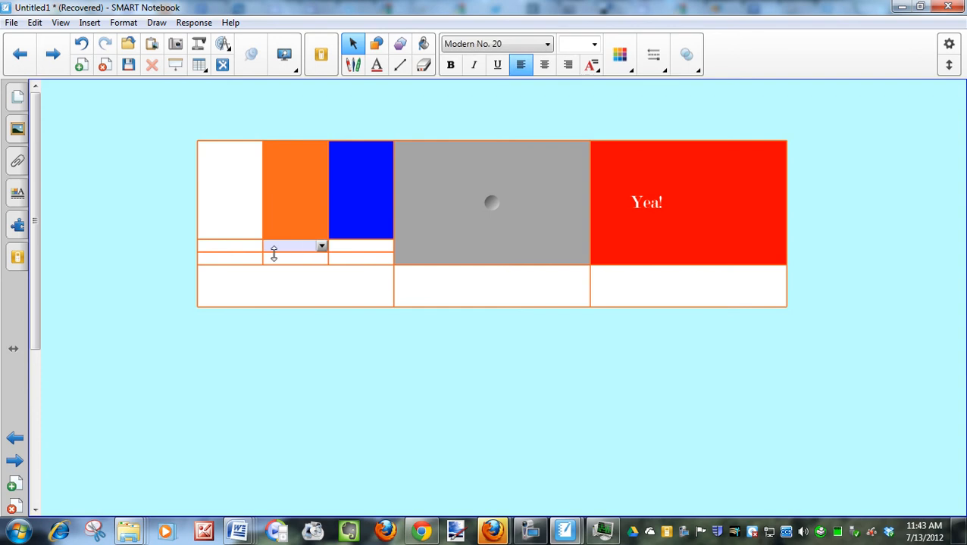
right_click(321, 245)
left_click(389, 351)
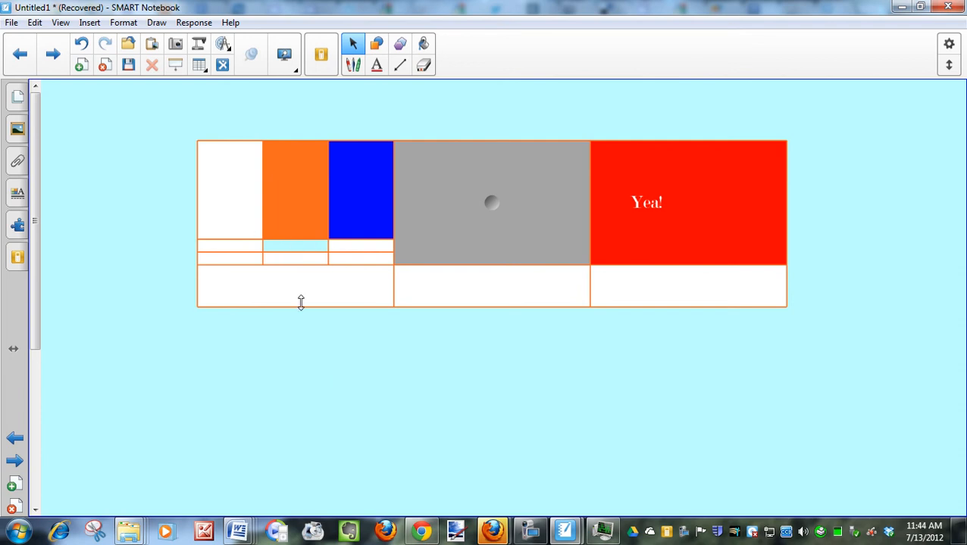
left_click(218, 247)
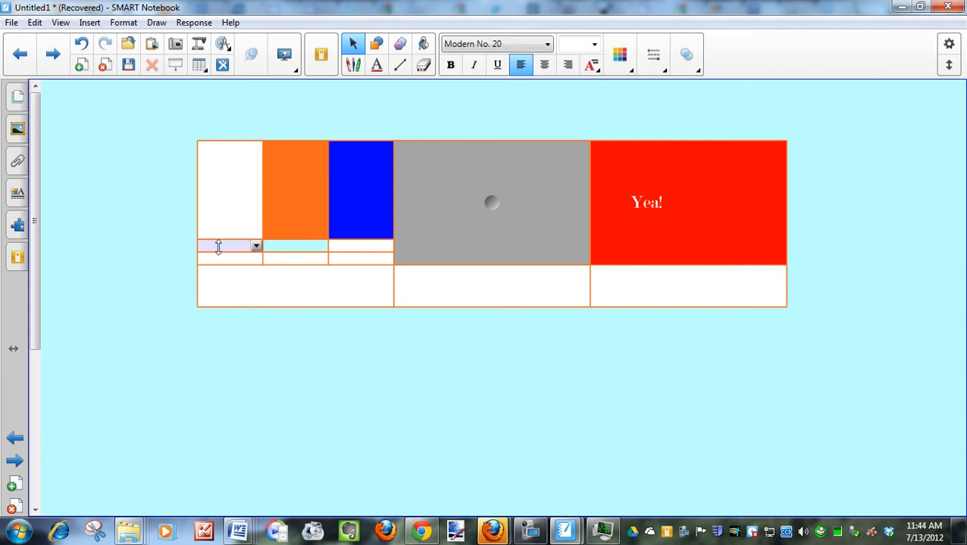
left_click(257, 248)
left_click(271, 350)
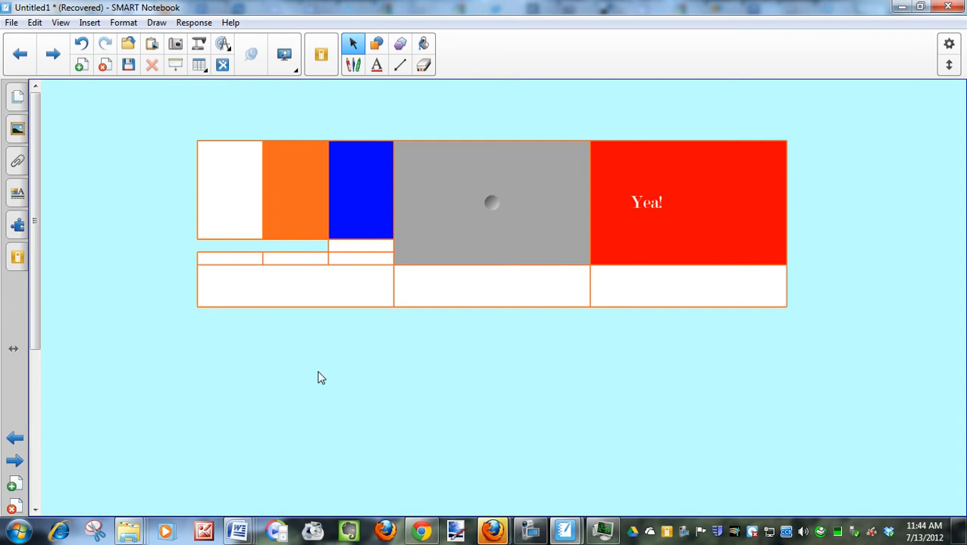
Reveal the "More Text Features" bullet on the instruction page, and return to the table page
left_click(51, 64)
left_click(20, 61)
left_click(21, 61)
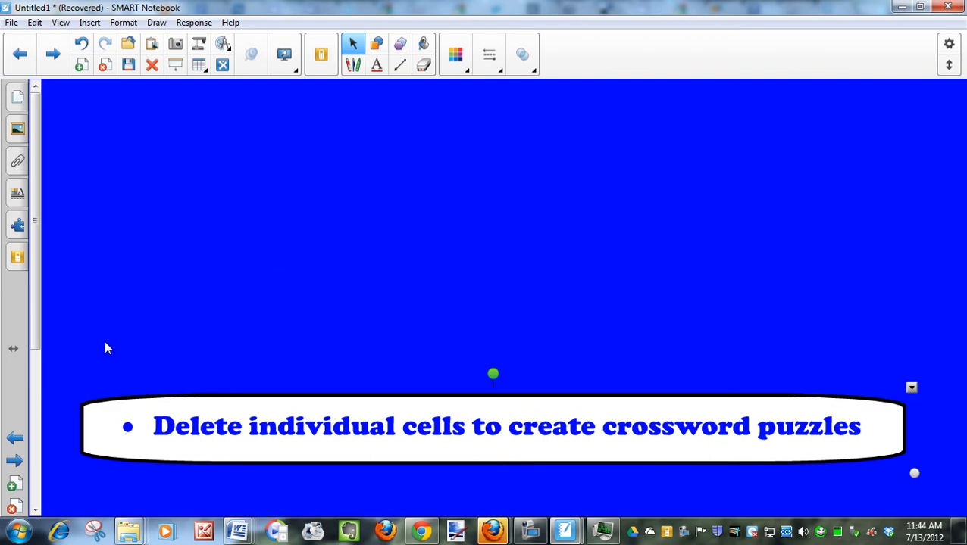
scroll(101, 390, "down", 3)
left_click_drag(100, 197, 111, 263)
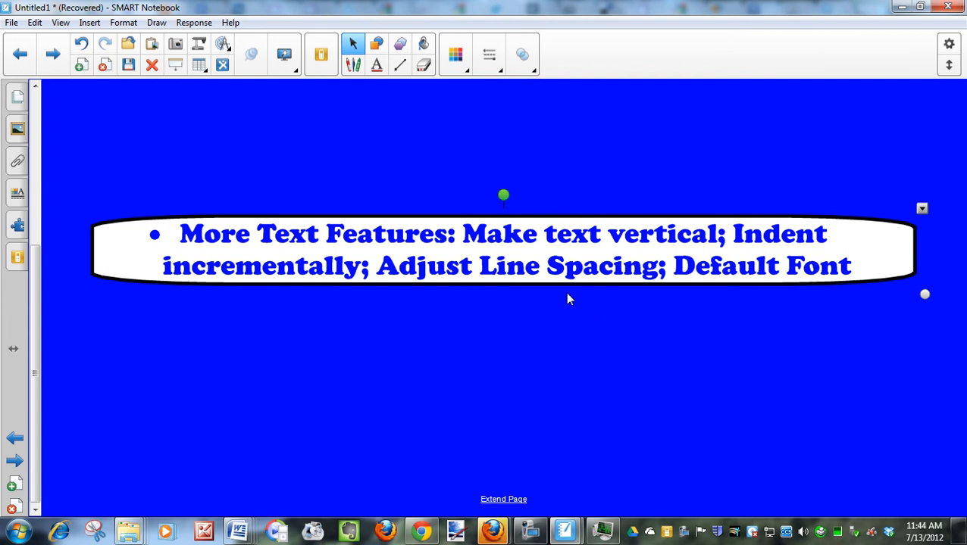
left_click(50, 54)
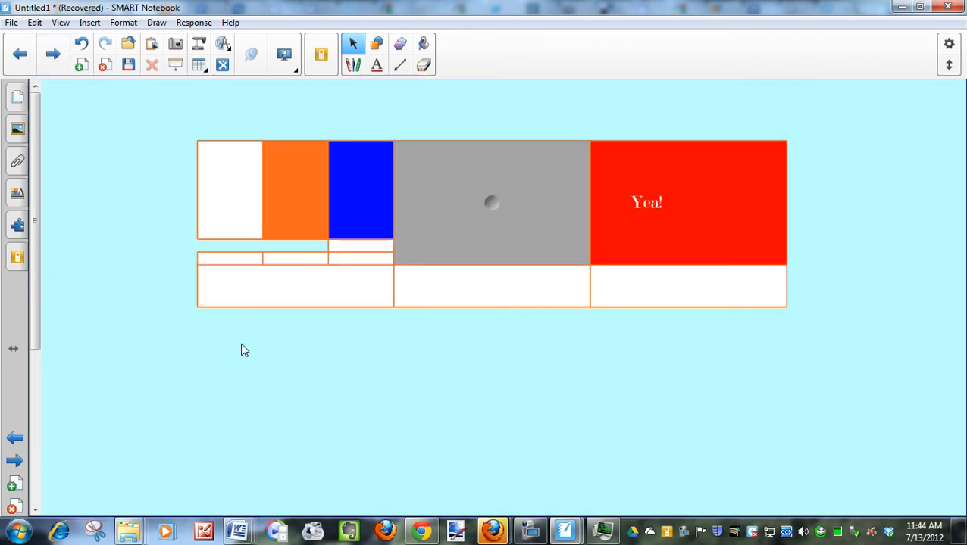
Enter "Hello" in the lower-left cell of the table
left_click(320, 287)
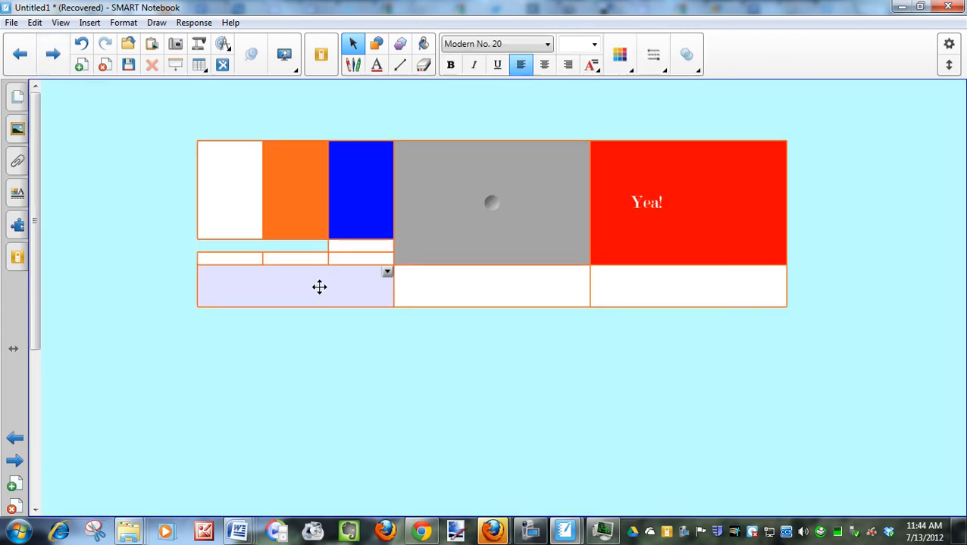
left_click(319, 288)
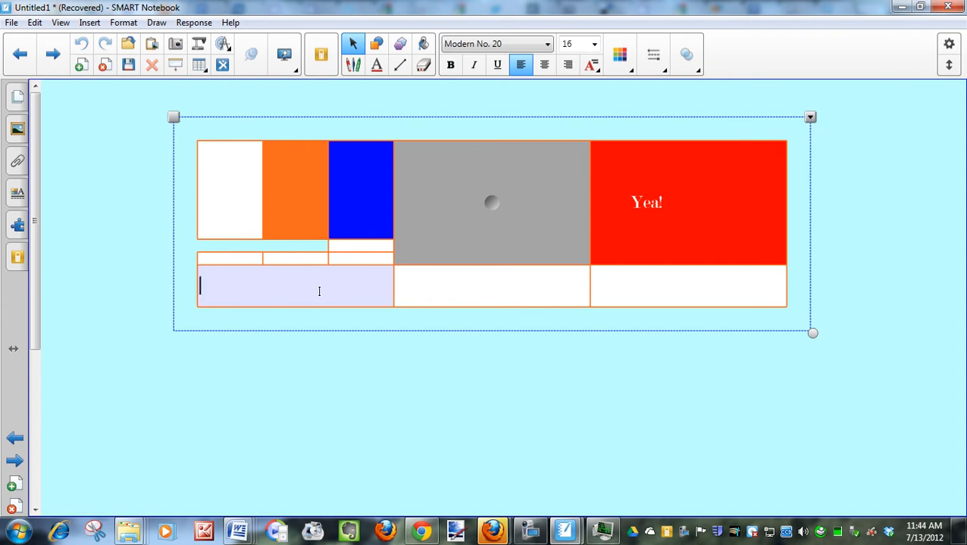
type("Hello")
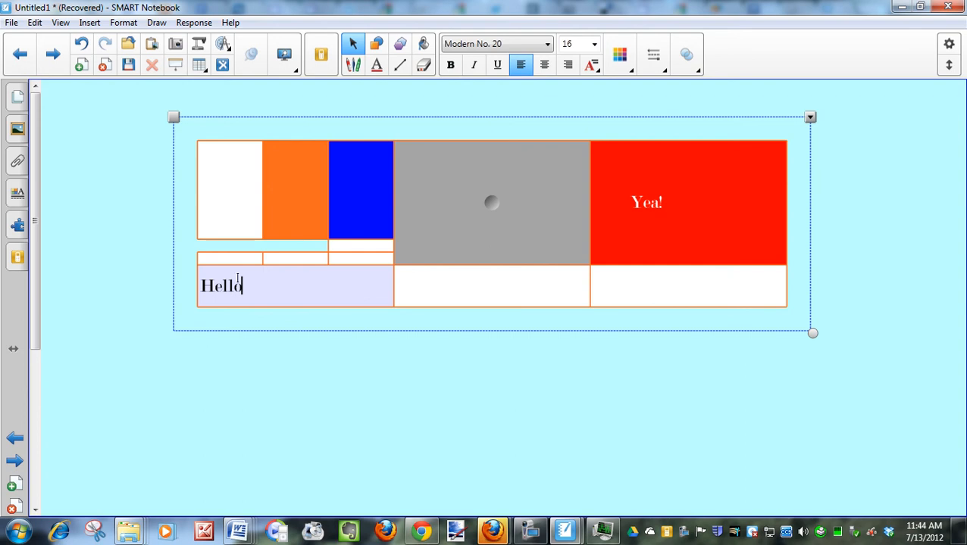
Examine the additional text options and the text style properties available for the word "Hello"
double_click(208, 286)
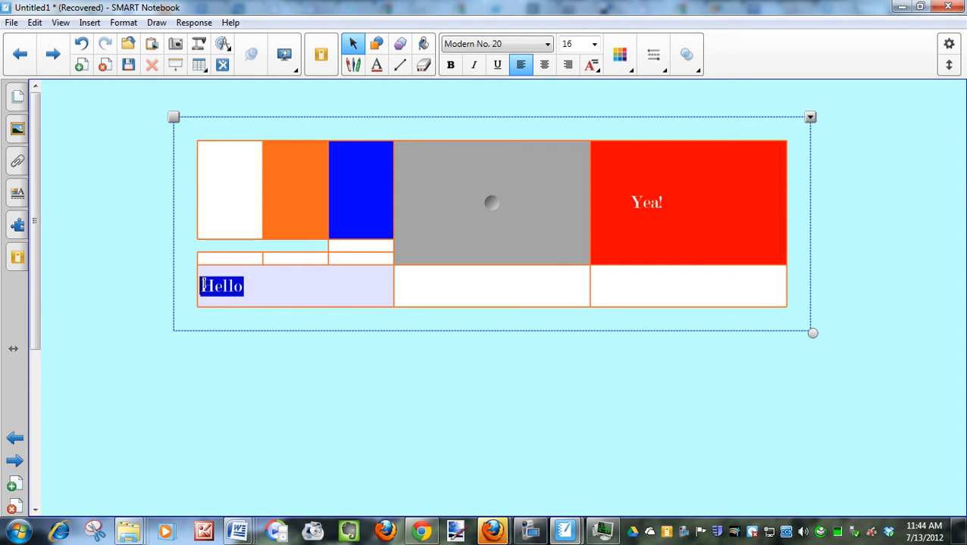
left_click(548, 45)
left_click(548, 46)
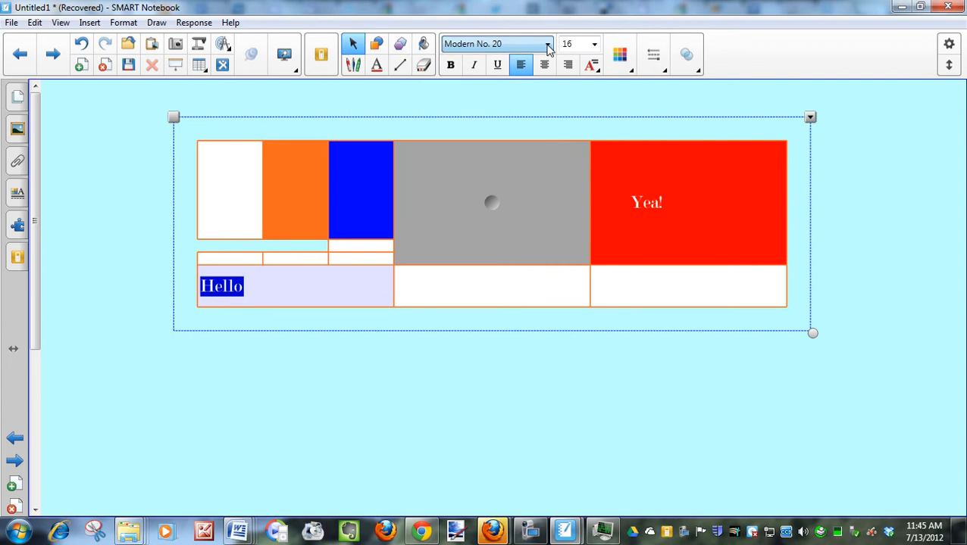
left_click(593, 66)
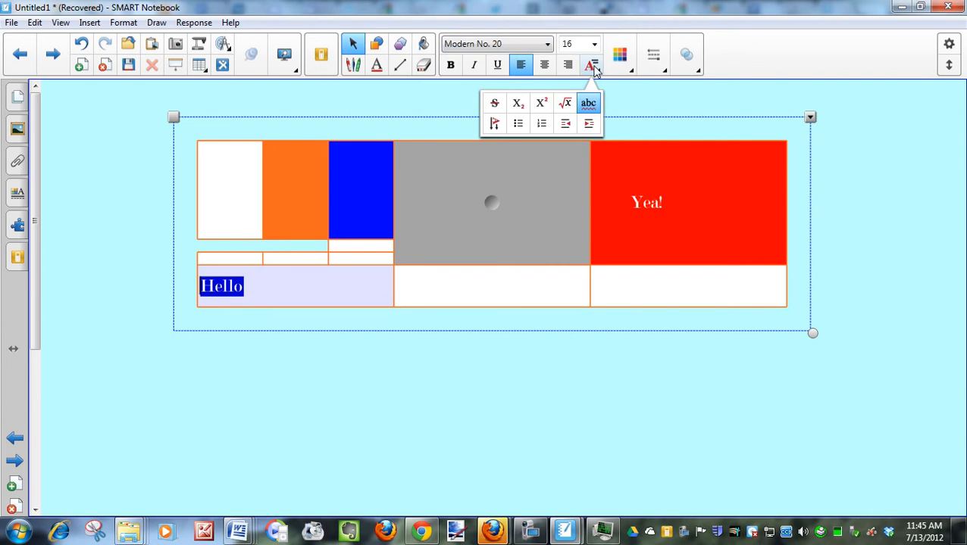
left_click(18, 194)
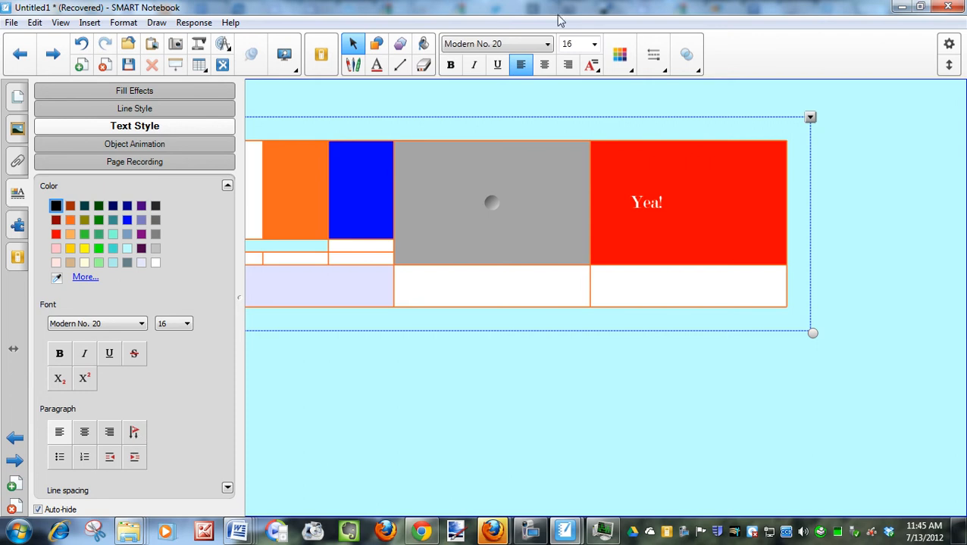
left_click(594, 66)
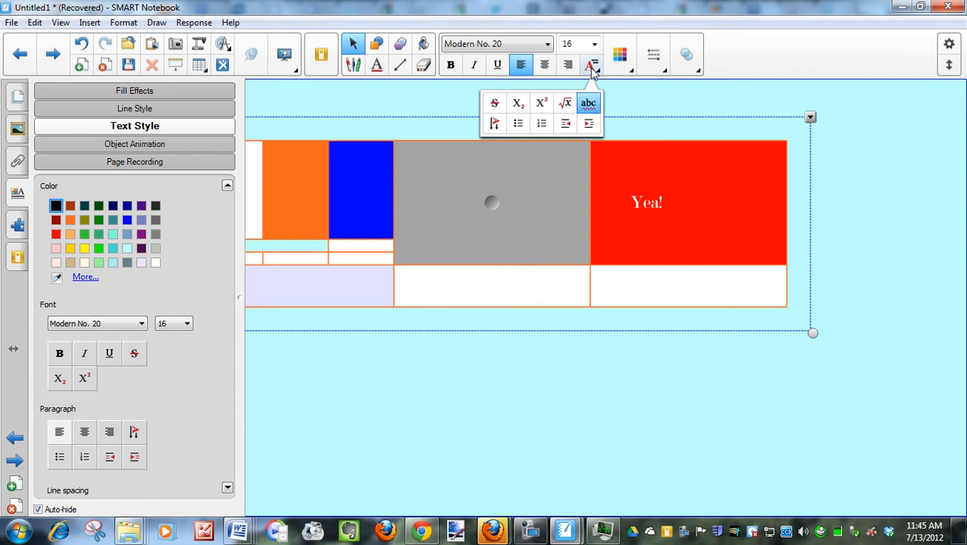
left_click(455, 99)
left_click(253, 287)
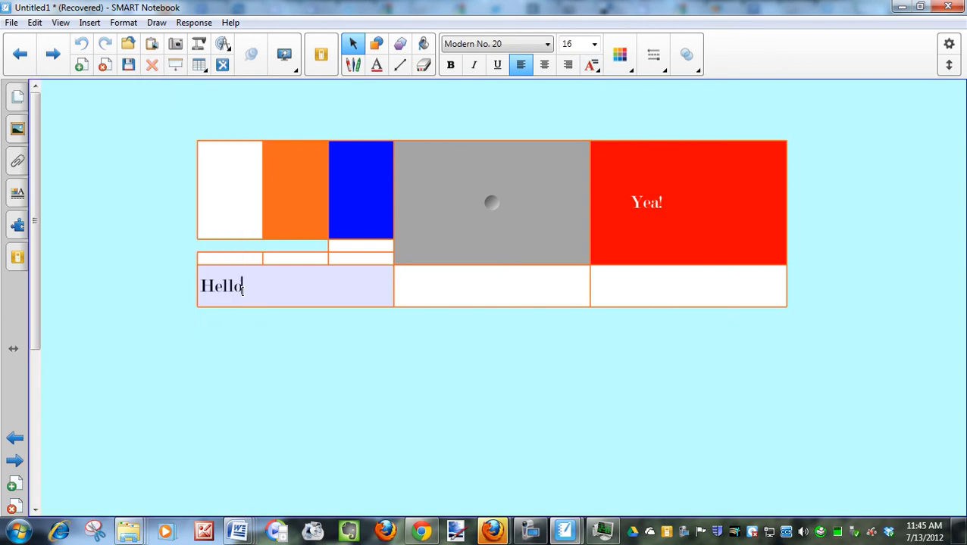
Make the "Hello" text in the lower-left cell vertical
left_click_drag(243, 287, 198, 287)
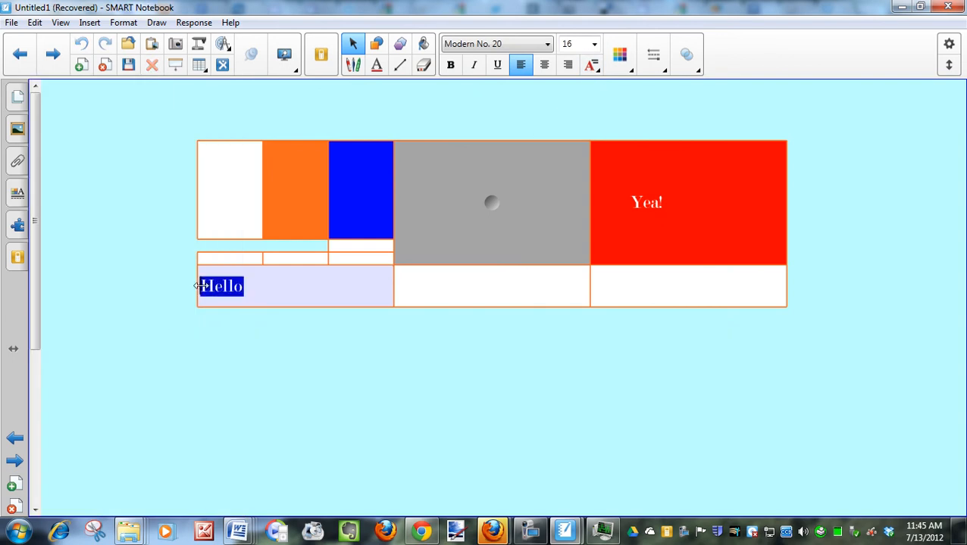
left_click(591, 66)
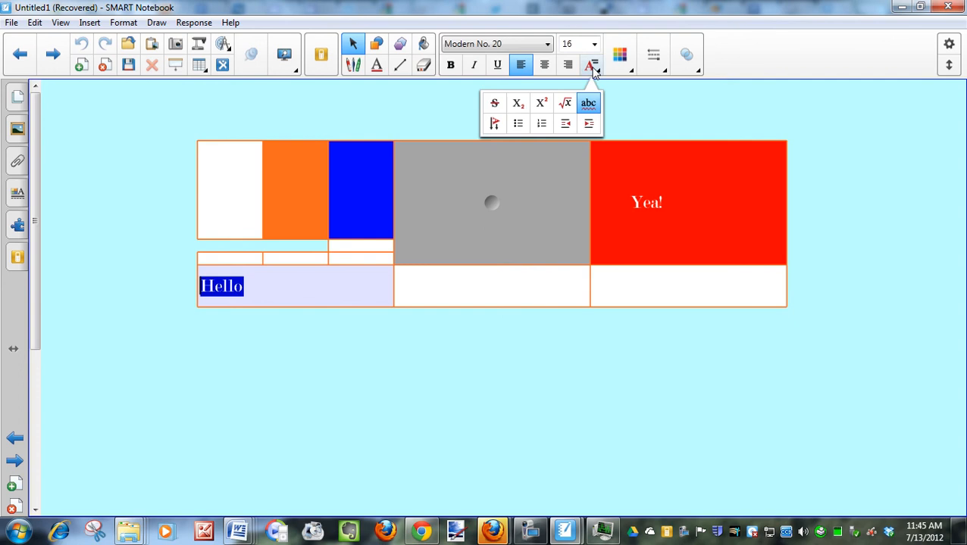
left_click(493, 123)
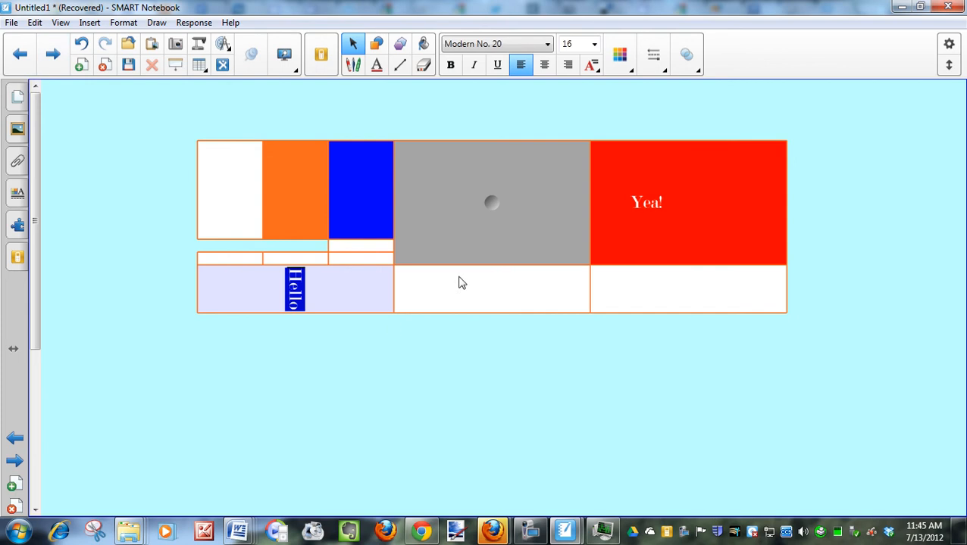
Enter "kljhsdfgklh sdfgjkhsdfk sdfgkjhsdfg" in the table's lower-middle cell and set its line spacing to 2.0
left_click(463, 293)
type("kljhsdfgklh sdfgjkhsdfk sdfgkjhsdfg")
left_click_drag(511, 307, 394, 274)
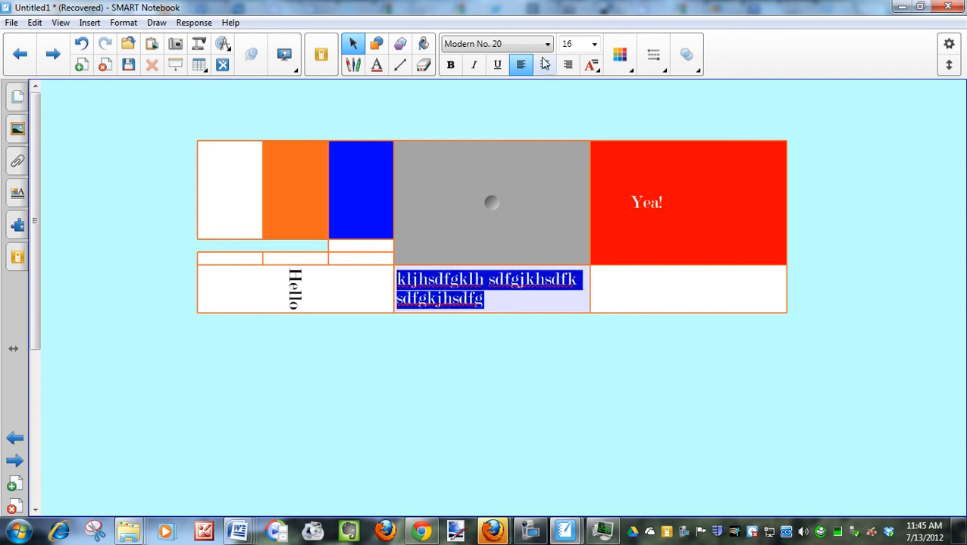
left_click(596, 69)
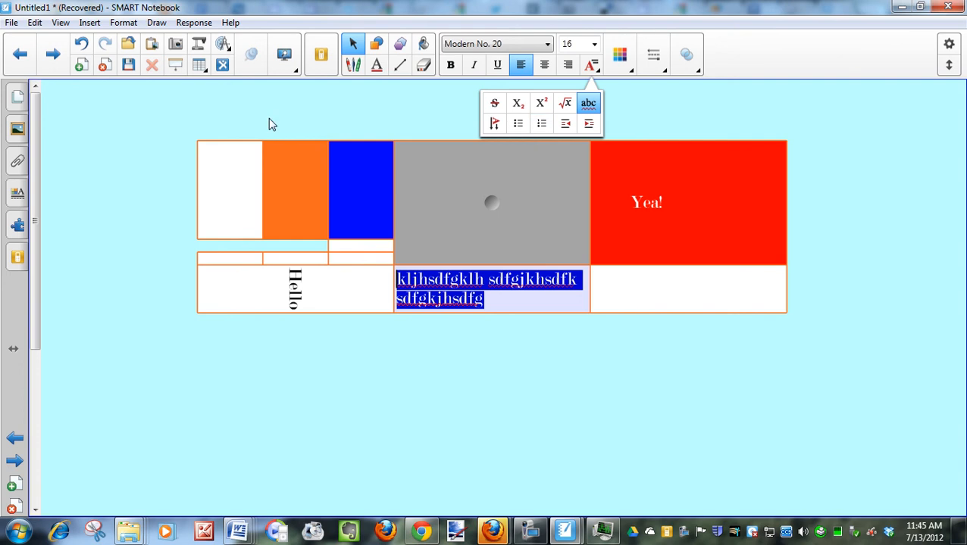
left_click(17, 192)
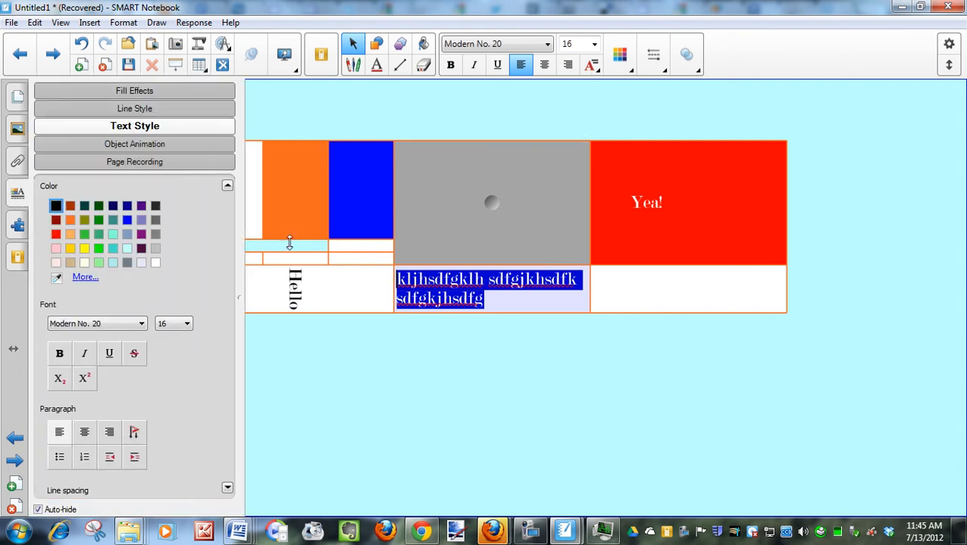
left_click(228, 488)
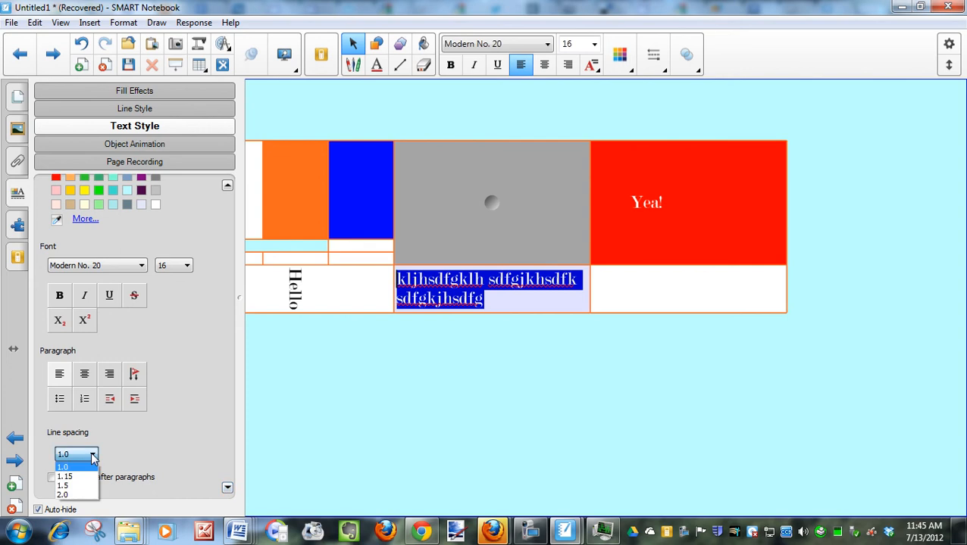
left_click(62, 495)
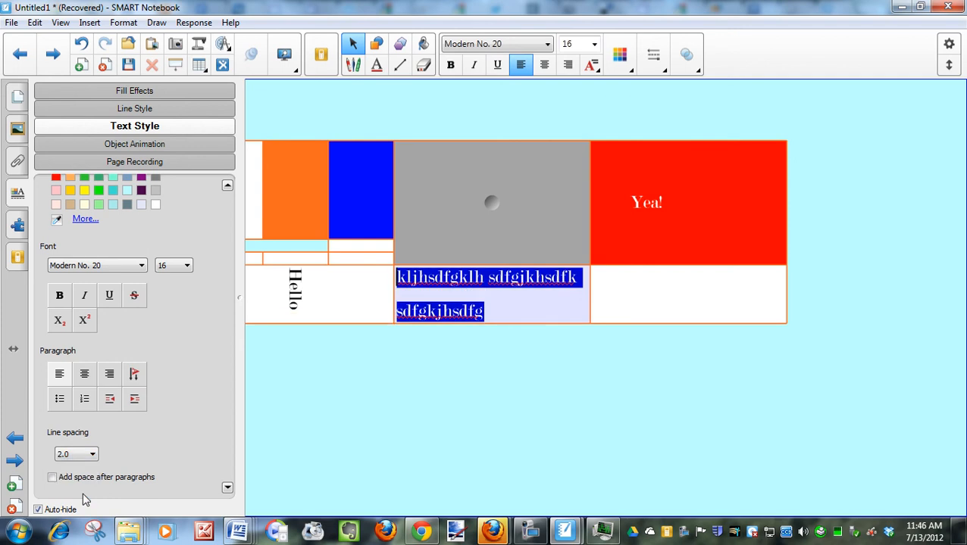
left_click(406, 362)
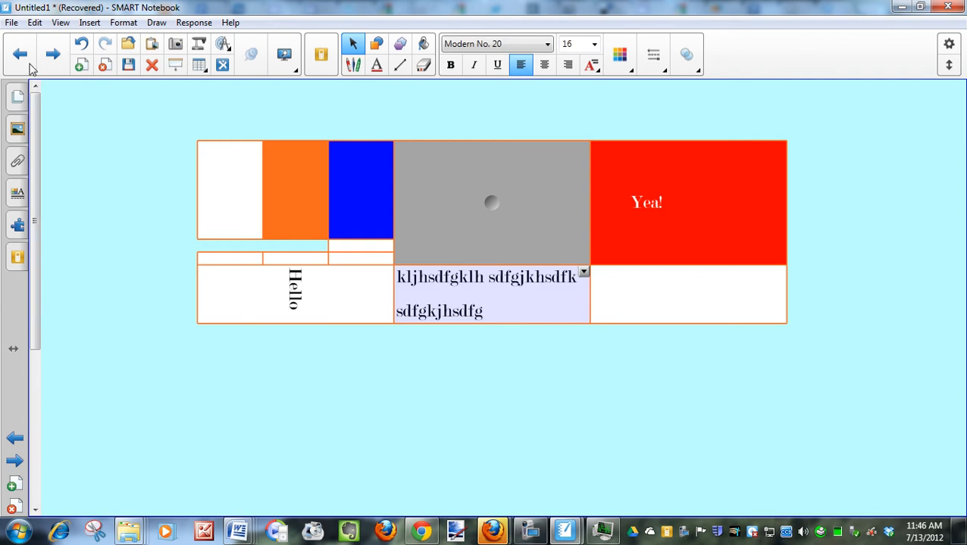
Revisit the instruction page, and insert a 3 x 3 table beneath the existing table on the table page
left_click(51, 54)
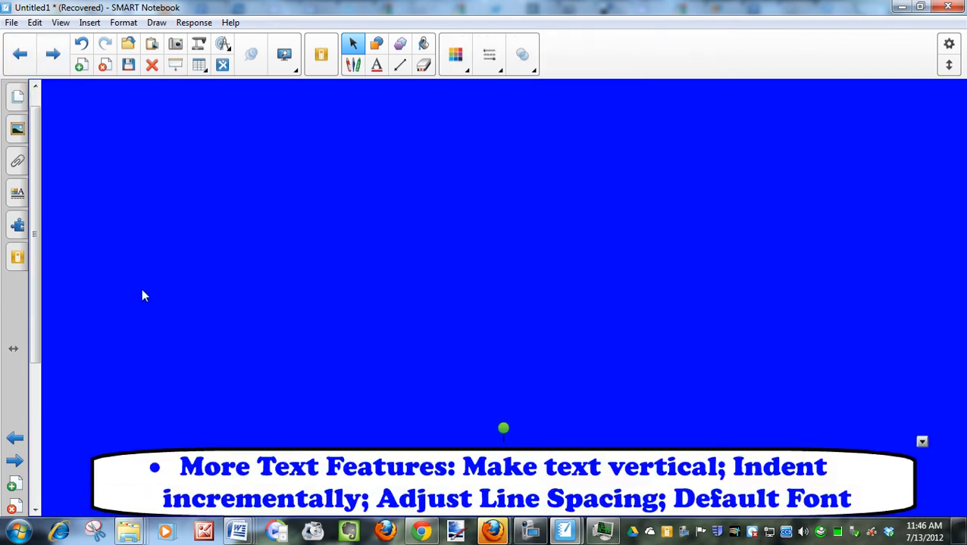
left_click(52, 54)
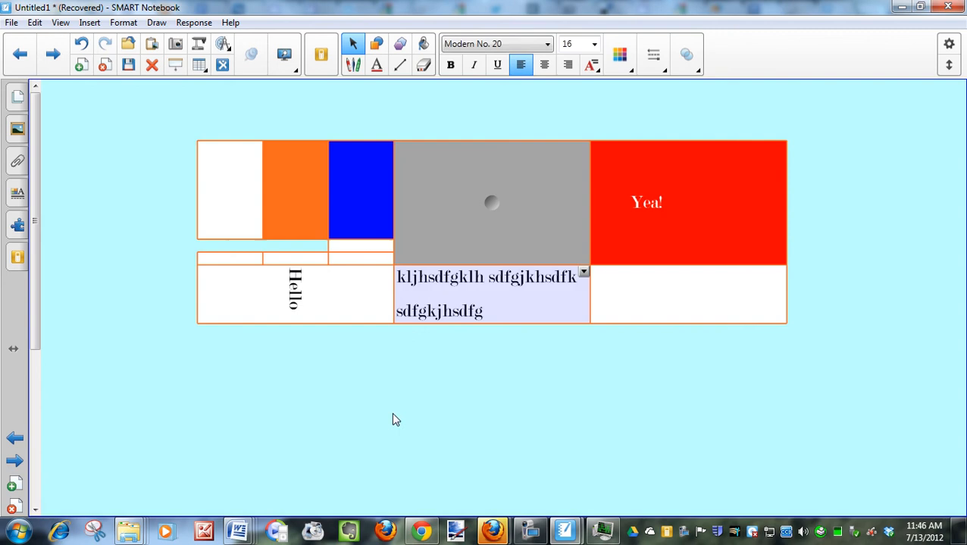
left_click(203, 71)
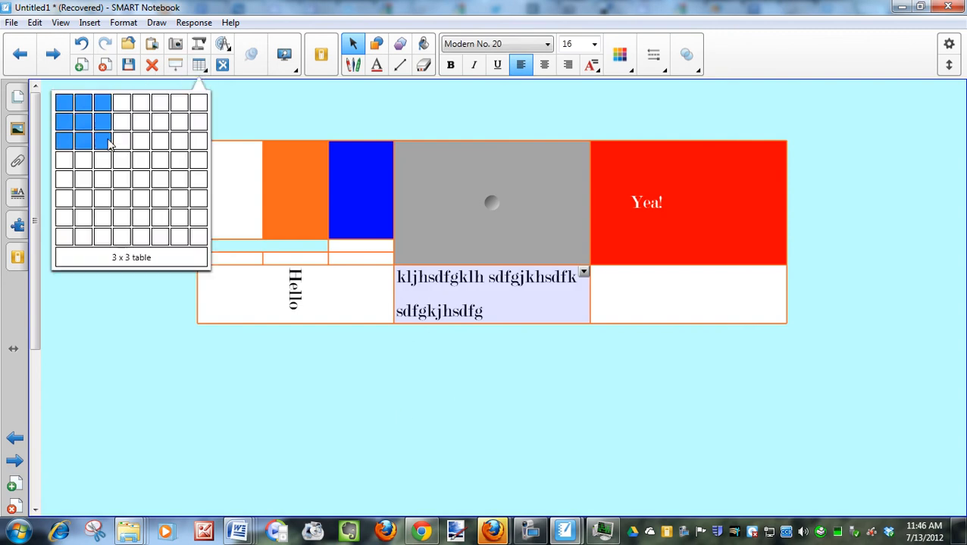
left_click(106, 137)
scroll(337, 444, "down", 3)
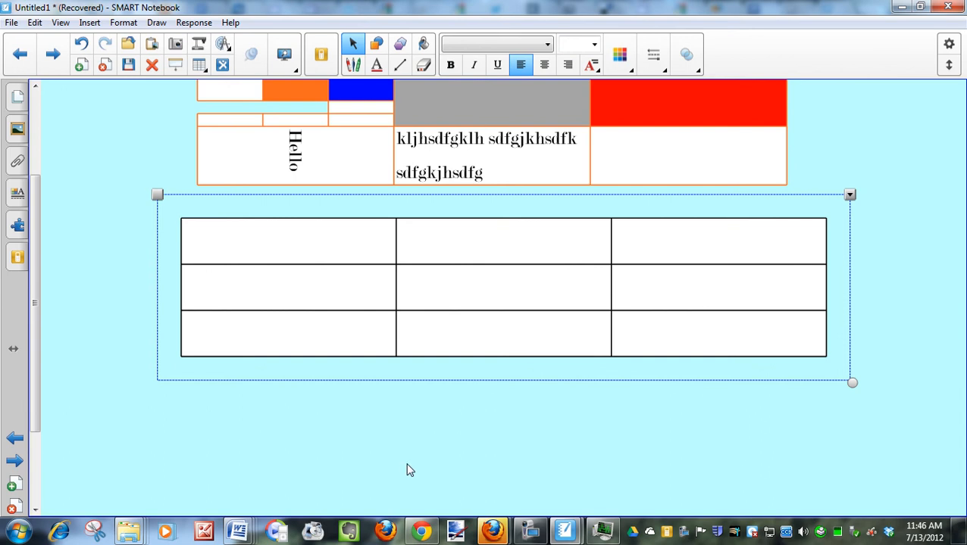
left_click(408, 469)
Enter "sdfgsdfg" in the upper-left cell of the new 3 x 3 table
left_click(242, 239)
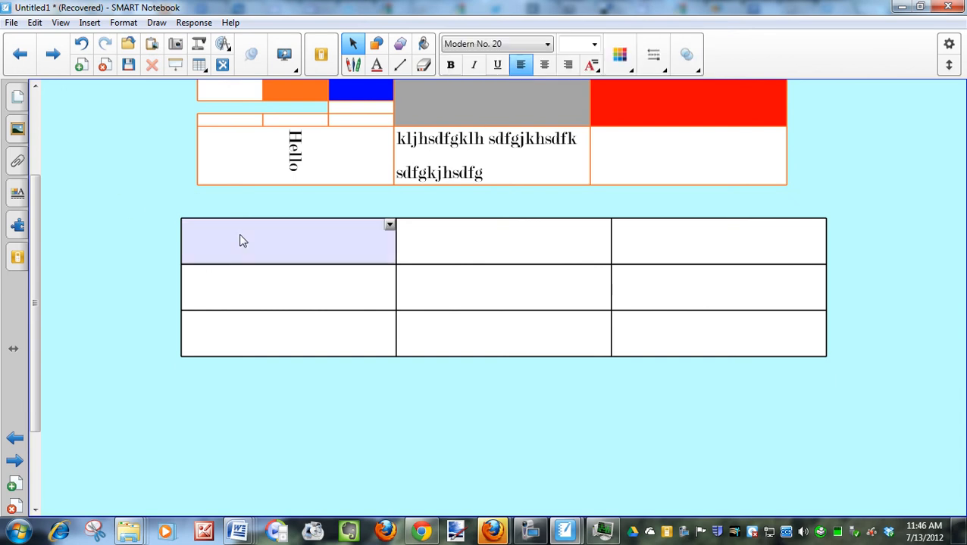
left_click(142, 209)
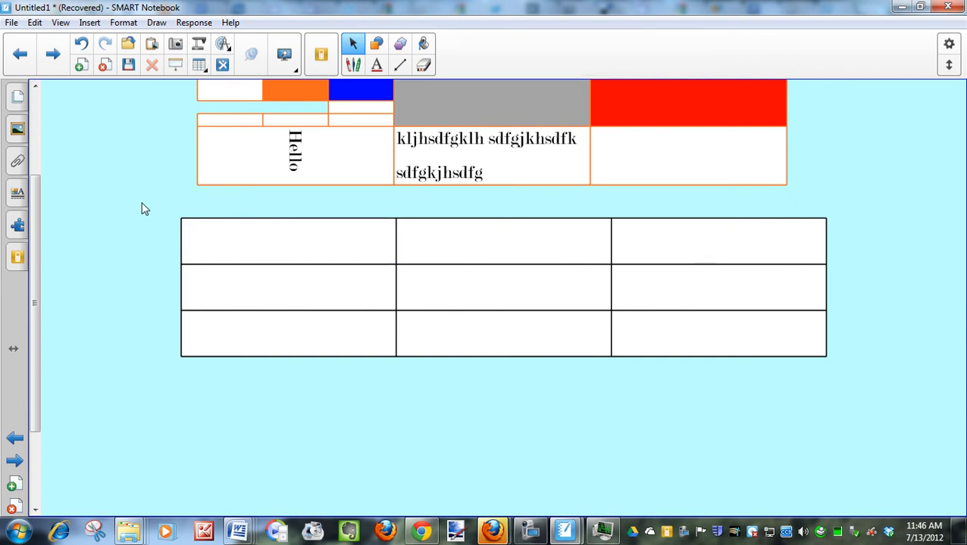
left_click(272, 247)
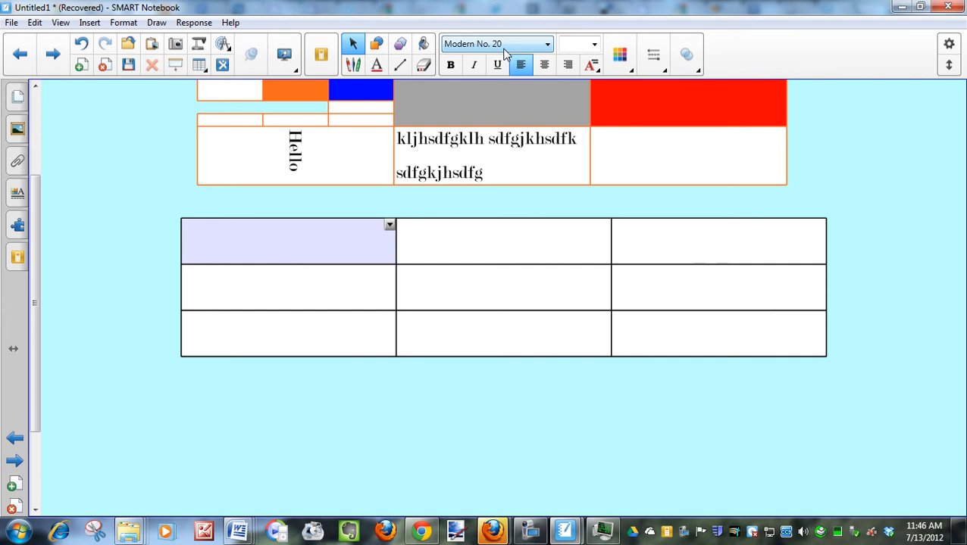
left_click(288, 244)
type("sdfgsdfg")
key("Escape")
left_click(455, 243)
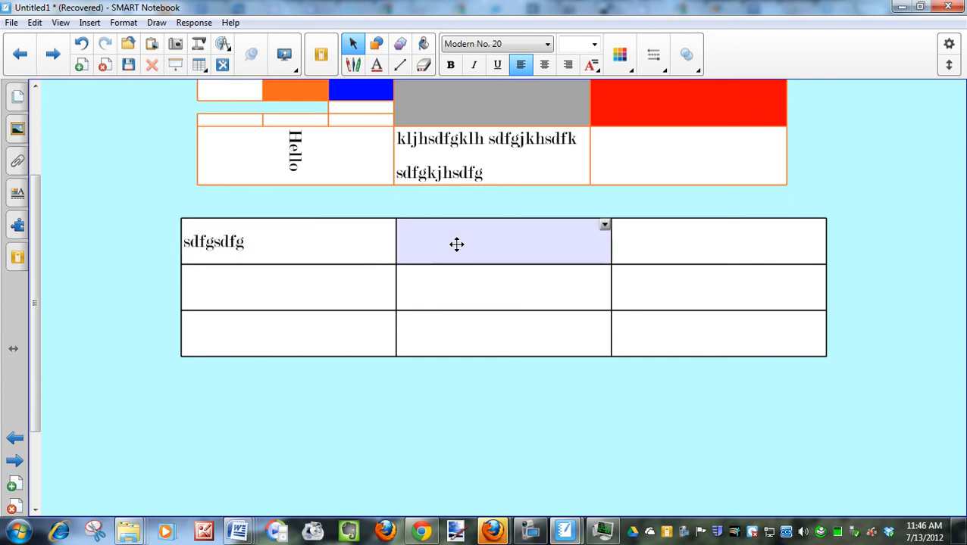
Set the font of the upper-middle cell in the new table to MoolBoran and enter "sdgsdfg" there
left_click(548, 46)
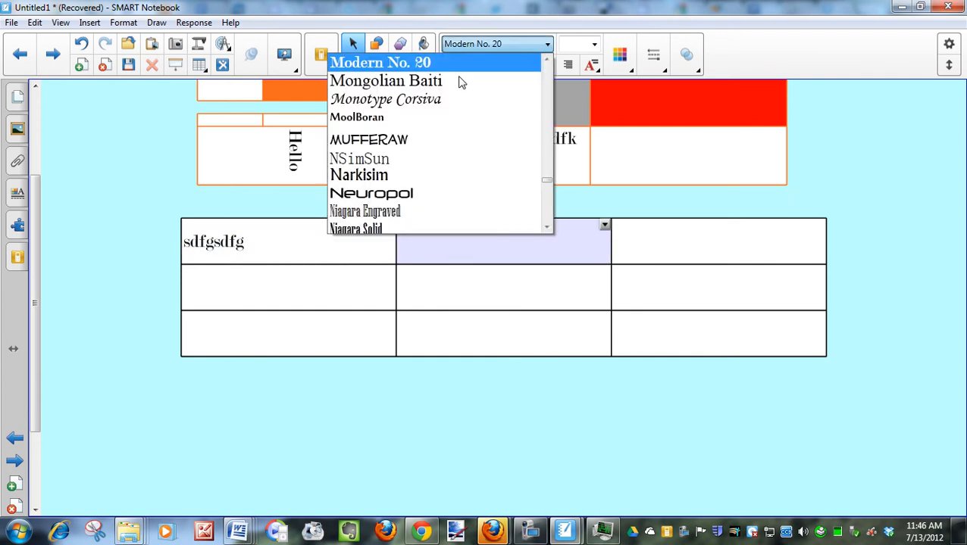
left_click(387, 122)
left_click(448, 240)
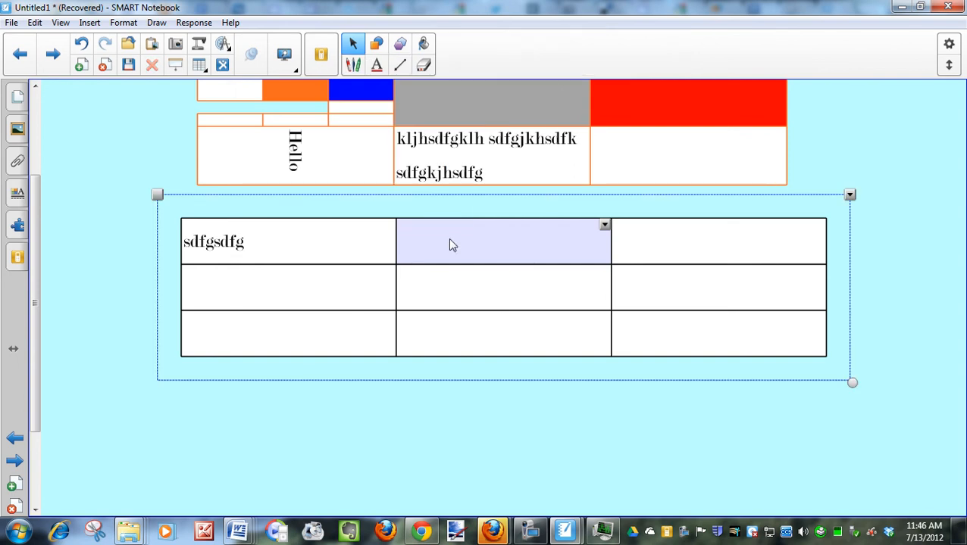
left_click(449, 244)
type("sdgsdfg")
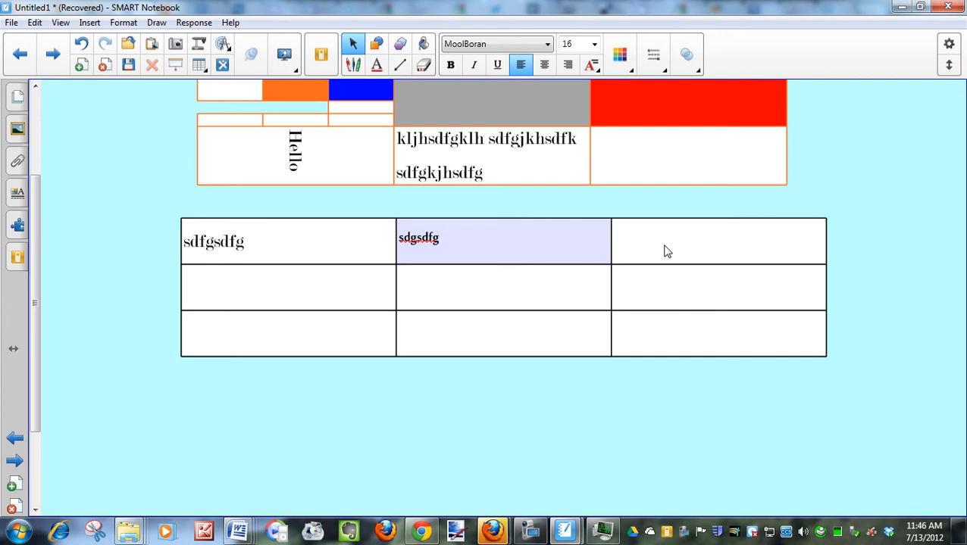
Change the text font of the whole 3 x 3 table to Chiller
left_click_drag(881, 383, 123, 195)
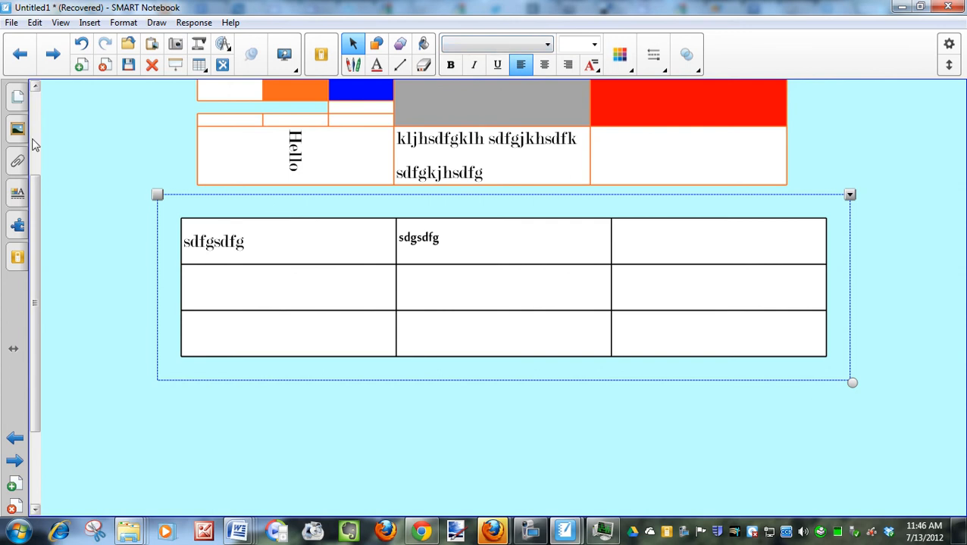
left_click(18, 196)
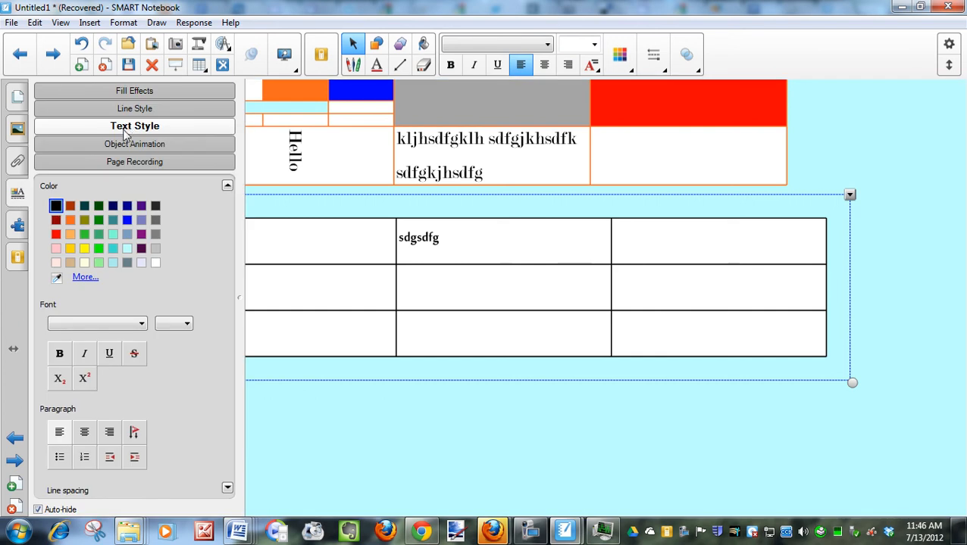
left_click(142, 326)
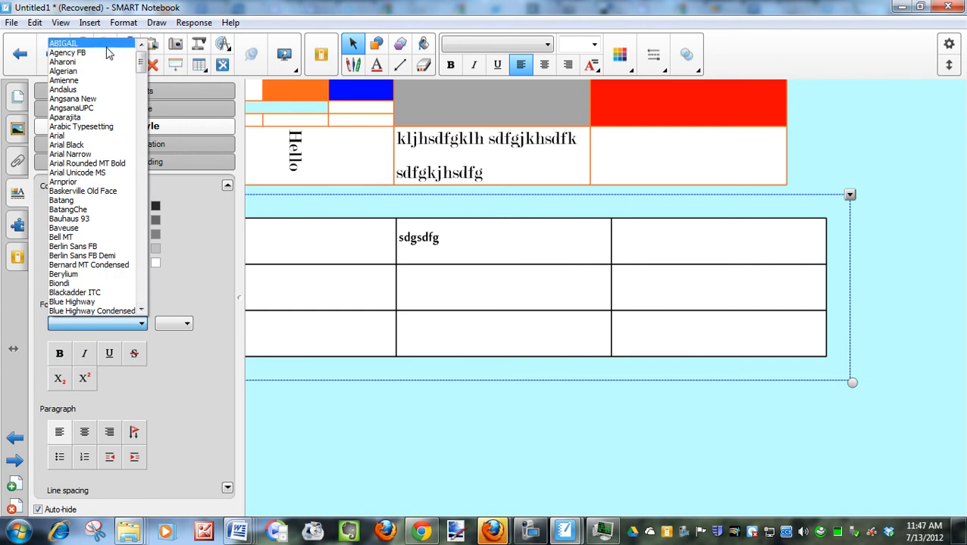
left_click_drag(143, 67, 144, 96)
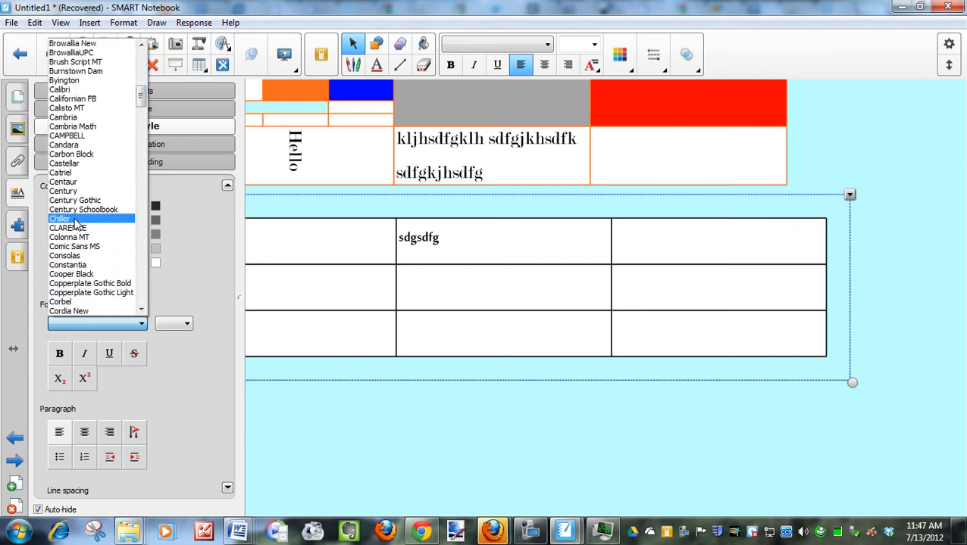
left_click(76, 219)
left_click(702, 454)
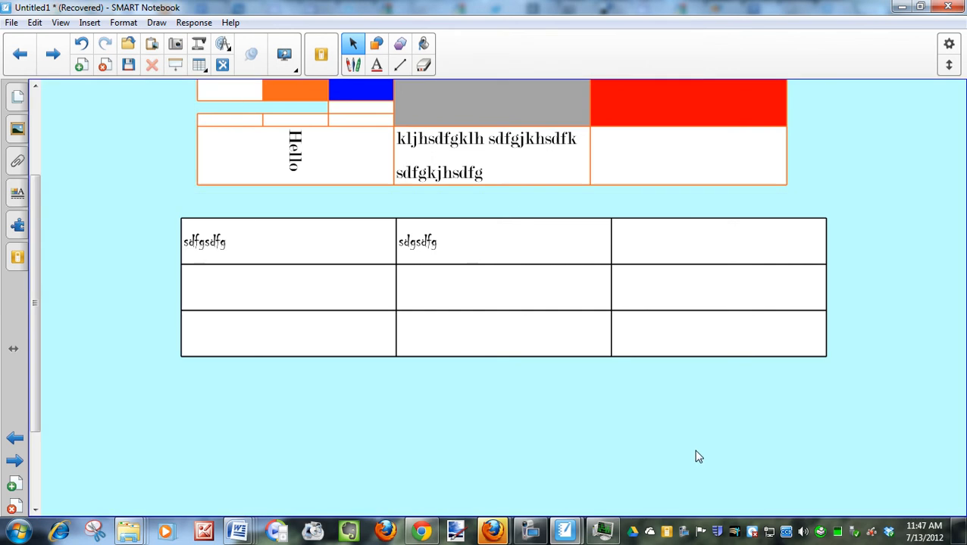
Enter "sdgfsfdg" in the upper-right cell of the 3 x 3 table, and "sdfgsfdg" in Comic Sans MS in the cell beneath
left_click(646, 246)
type("sdgfsfdg")
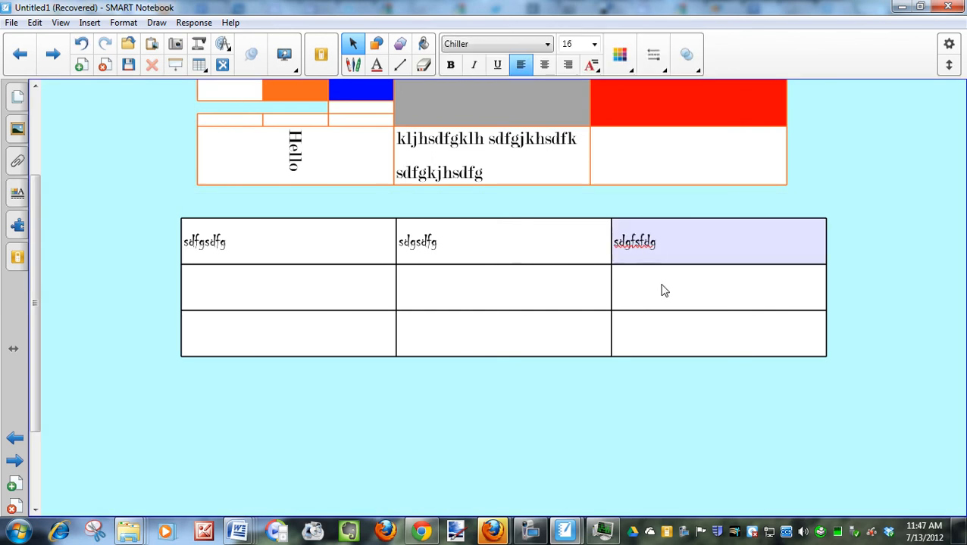
left_click(659, 289)
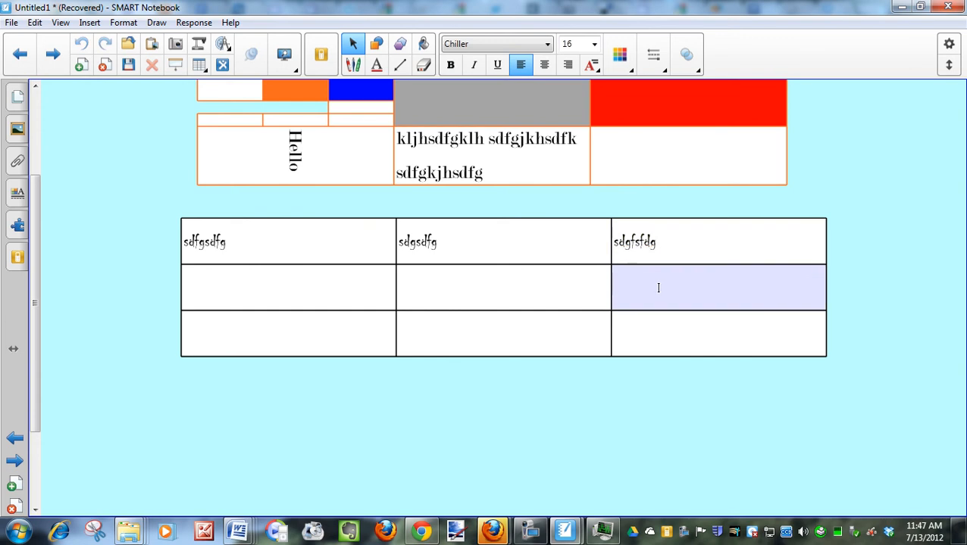
left_click(540, 44)
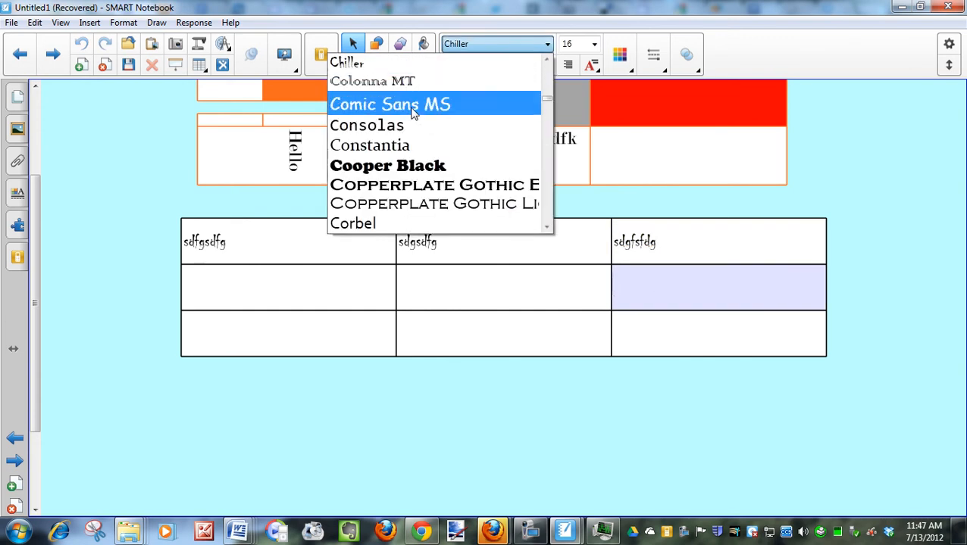
left_click(413, 107)
type("sdfgsfdg")
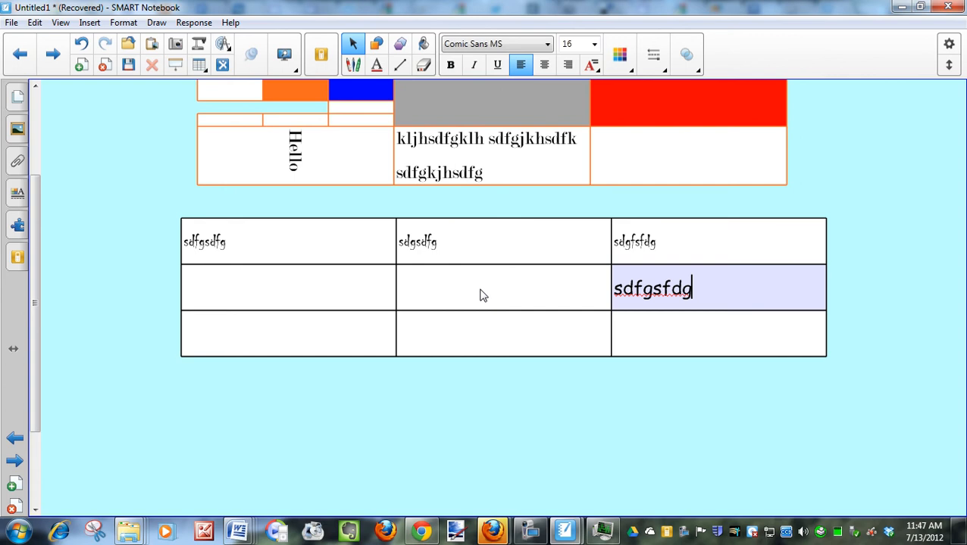
Enter "sdfgsfdg" in the centre cell and "fgdfsdg" in the lower-middle cell of the 3 x 3 table
left_click(480, 294)
type("sdfgsfdg")
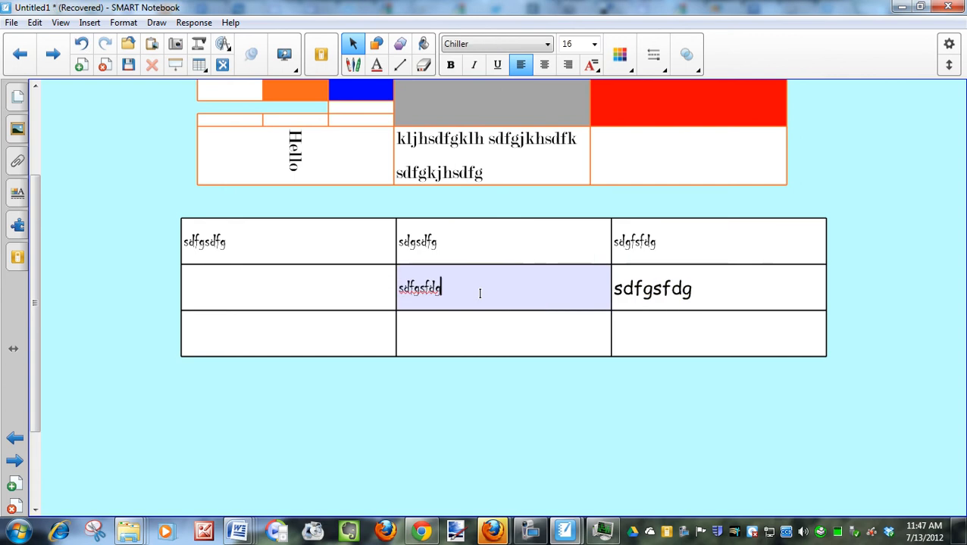
left_click(467, 336)
type("fgdfsdg")
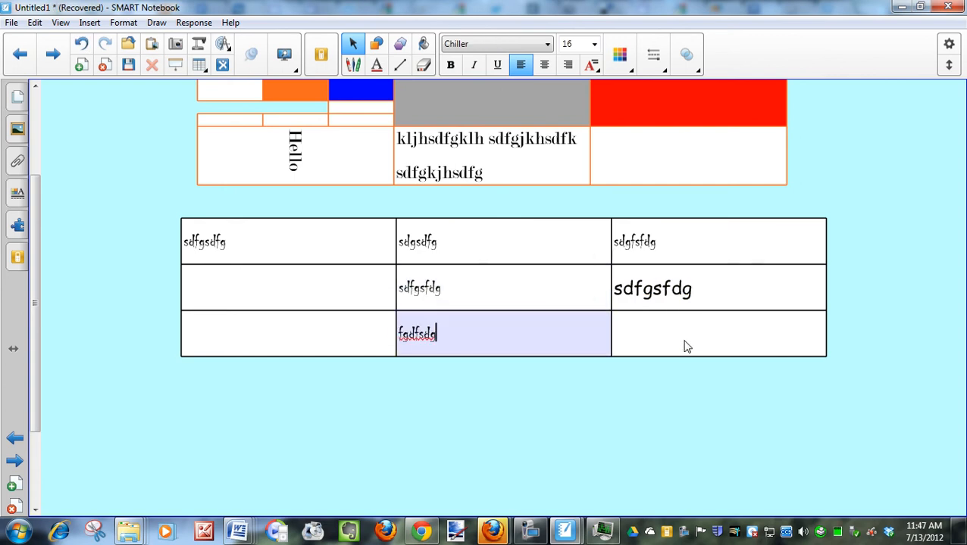
Enter "sfgfsg" in the lower-right cell of the 3 x 3 table and change its font to Comic Sans MS
left_click(684, 341)
type("sfgfsg")
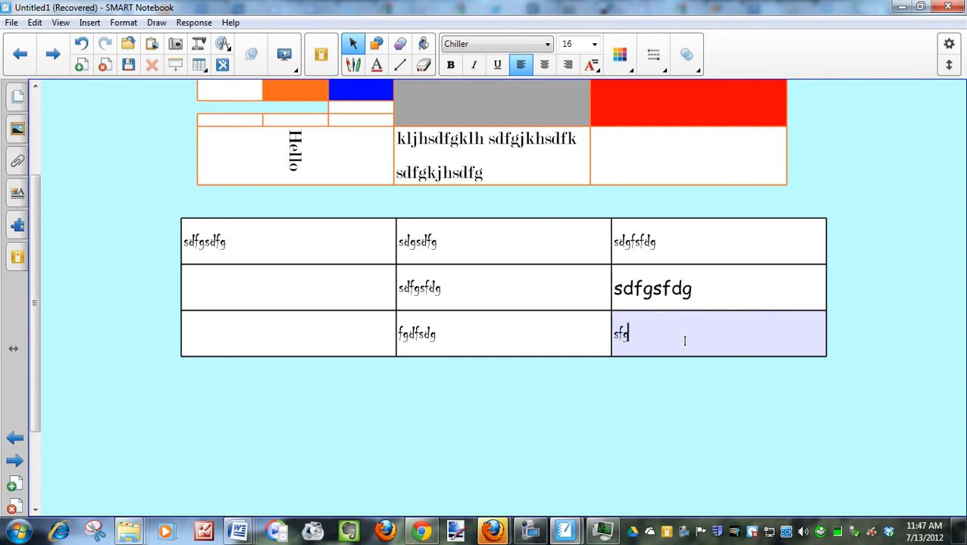
left_click_drag(684, 339, 606, 336)
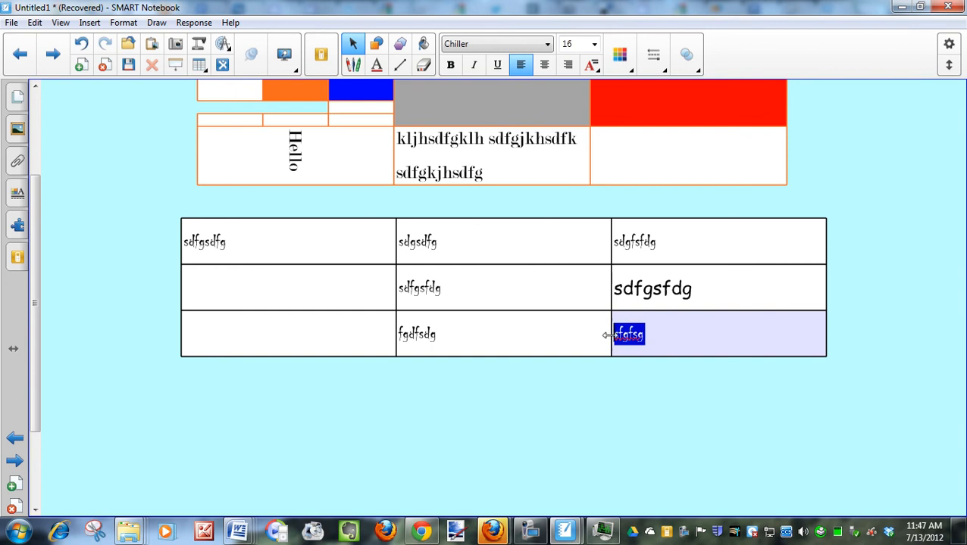
left_click(515, 47)
left_click(417, 110)
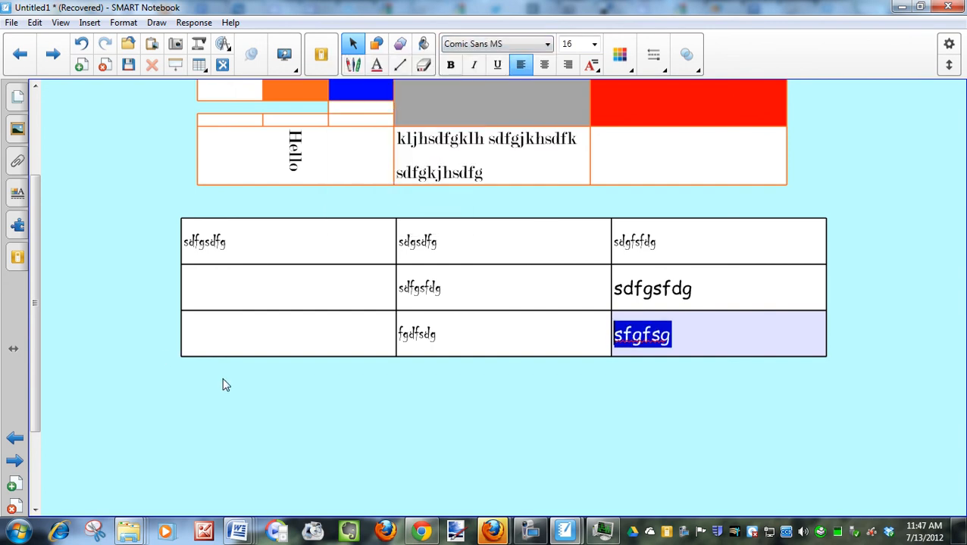
key("Escape")
Revisit the instruction page for the item about making cells the same size, height and width, and return to the table page
left_click(51, 57)
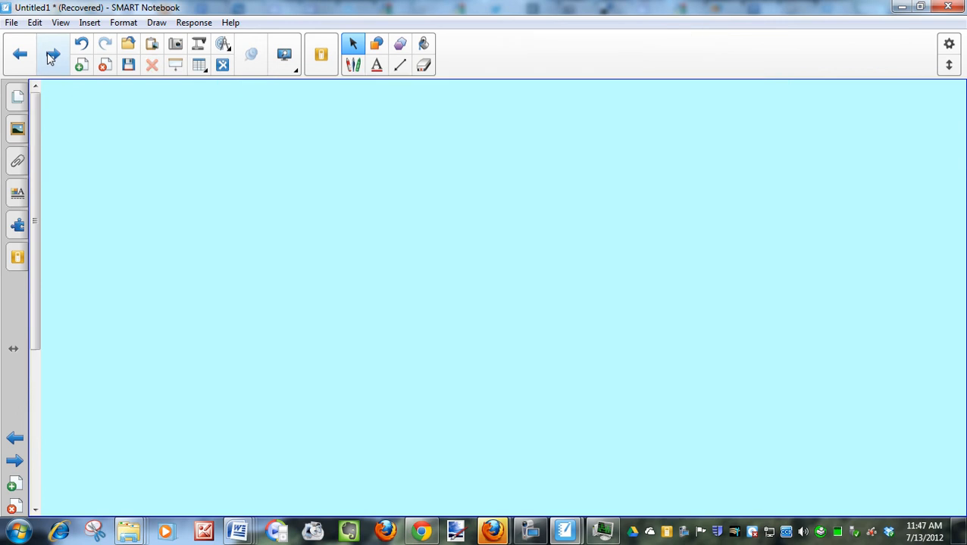
left_click(20, 55)
left_click(20, 54)
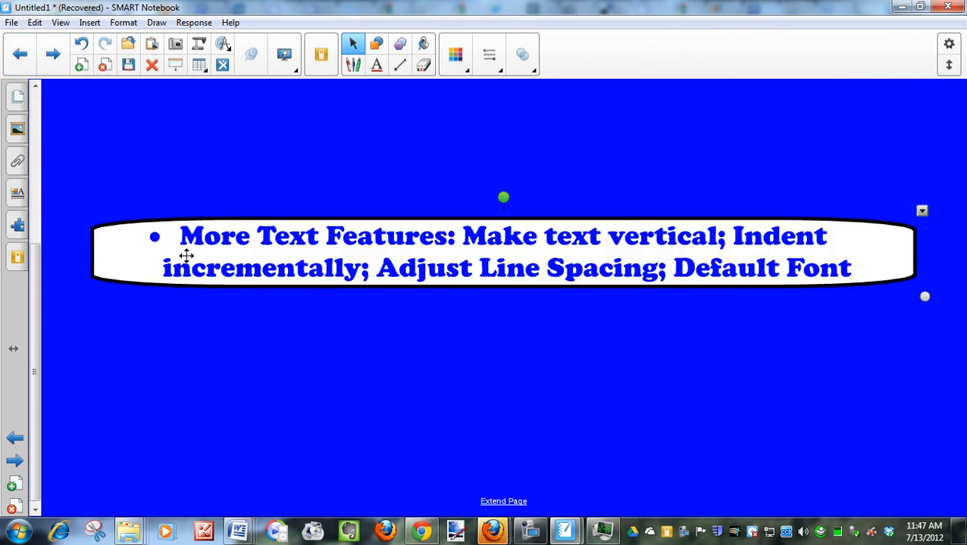
left_click_drag(132, 337, 129, 354)
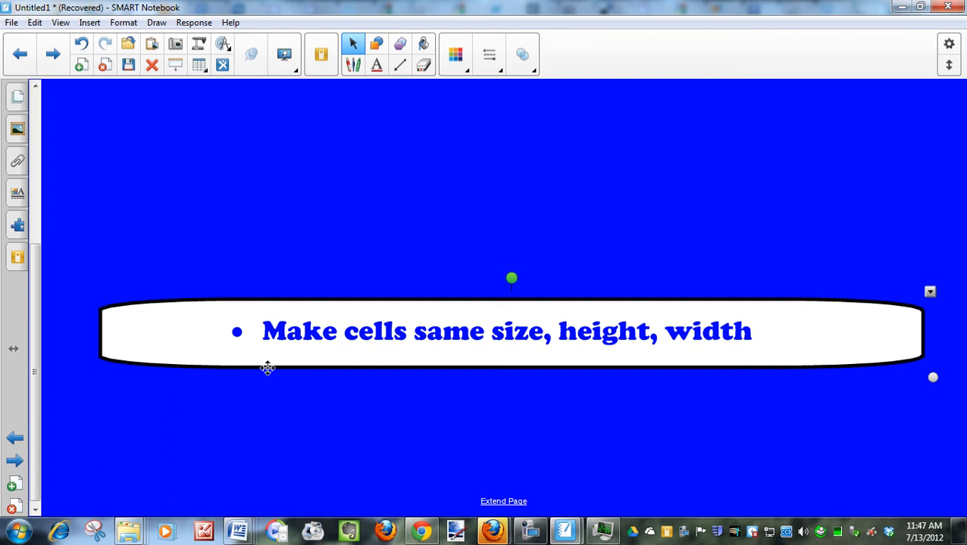
left_click(43, 64)
Select the whole 3 x 3 table, enlarge it slightly, and check its size adjustment options
scroll(107, 201, "down", 3)
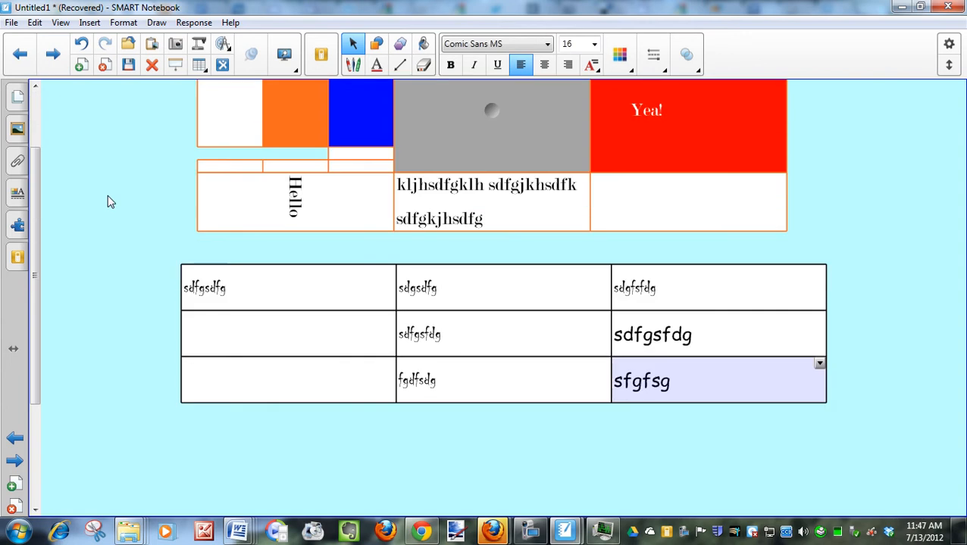
left_click_drag(121, 256, 860, 430)
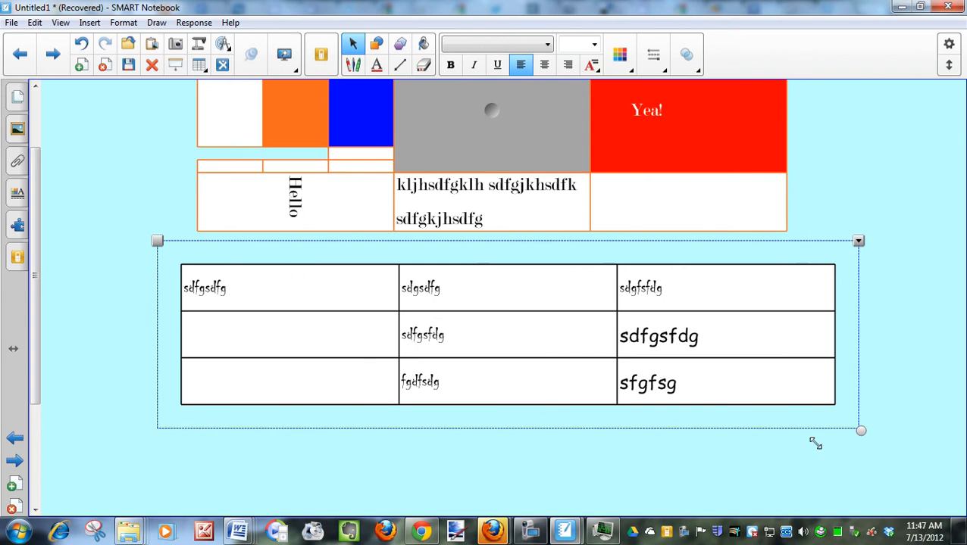
left_click(858, 241)
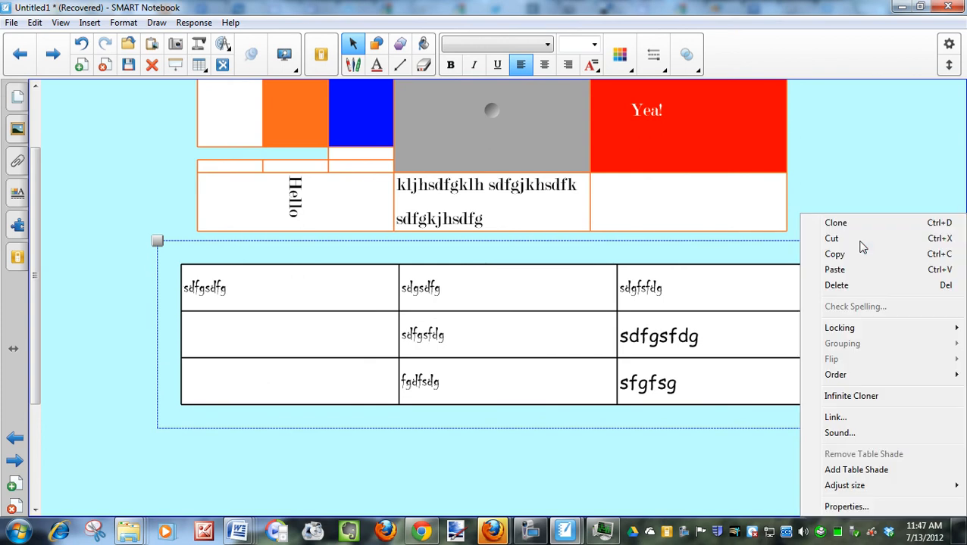
mouse_move(859, 493)
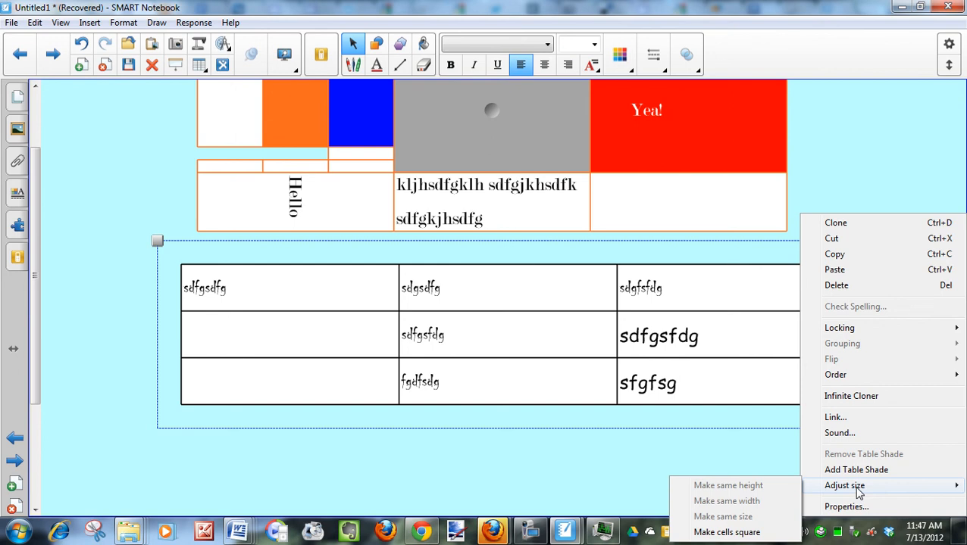
left_click(722, 466)
left_click(722, 465)
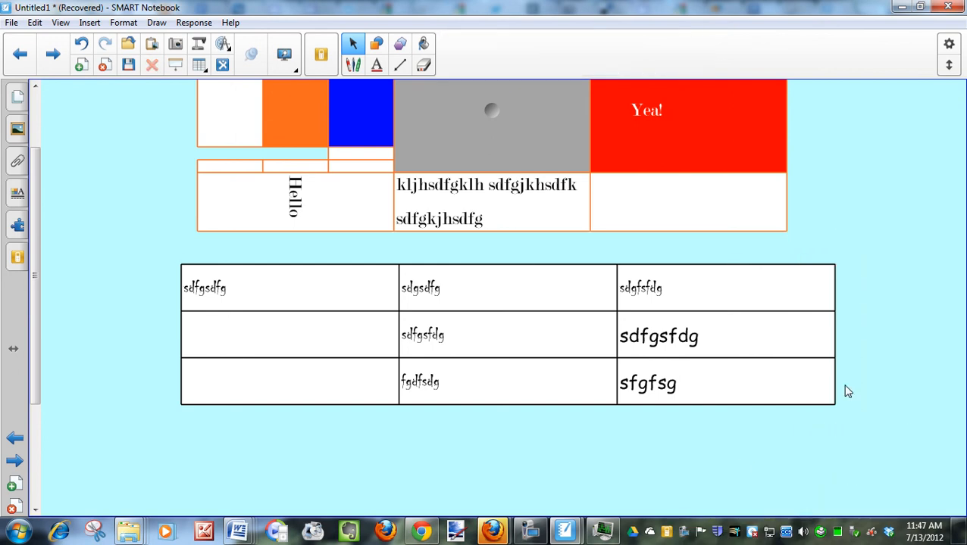
Make all cells of the lower 3 x 3 table square and look over the result
scroll(912, 432, "down", 3)
left_click_drag(816, 233, 144, 92)
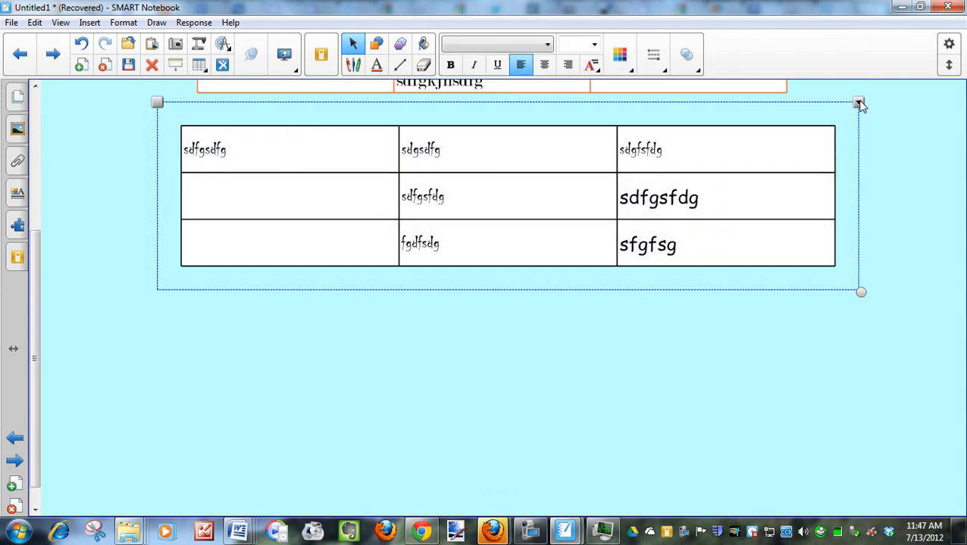
left_click(858, 103)
mouse_move(858, 376)
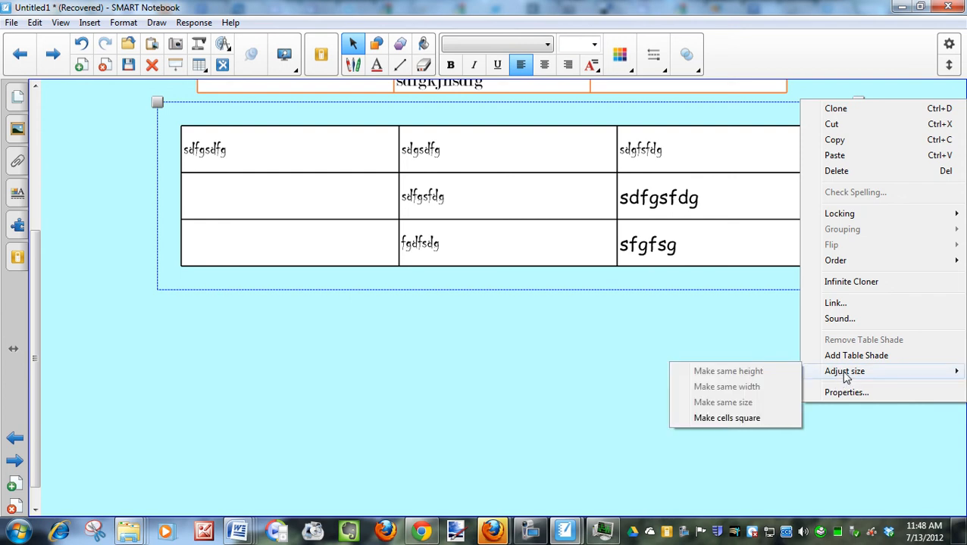
left_click(751, 419)
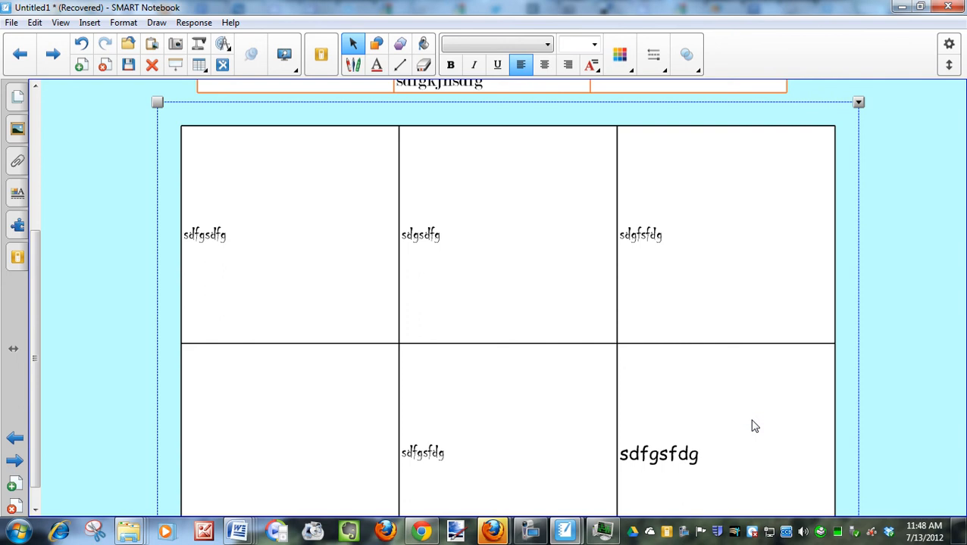
scroll(909, 380, "down", 5)
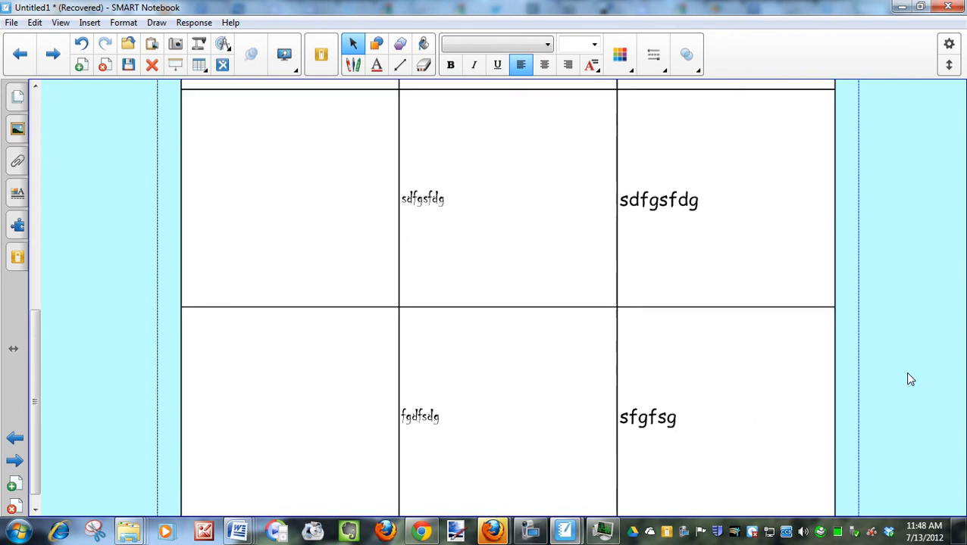
Select the whole upper coloured table and make its cells the same height
scroll(910, 380, "up", 5)
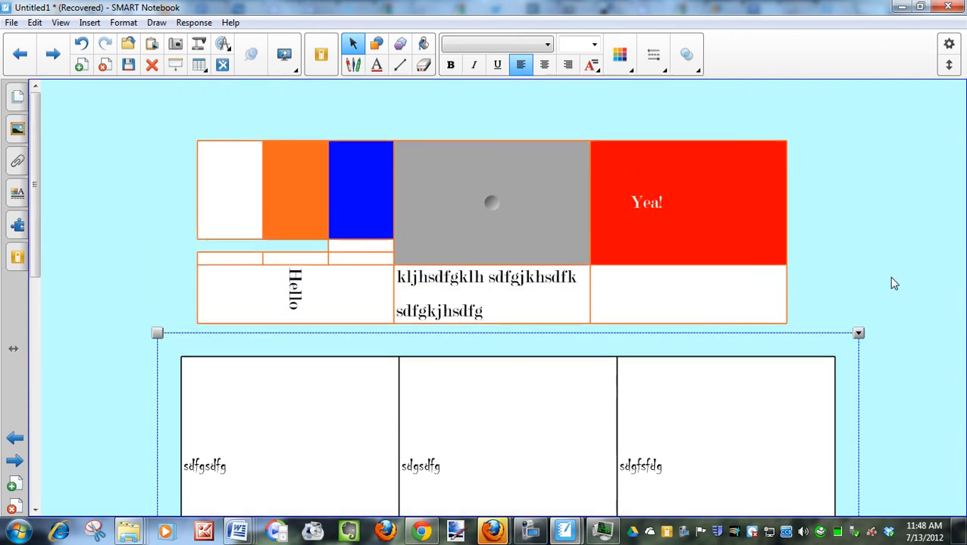
left_click(877, 328)
left_click_drag(861, 331, 139, 115)
left_click(810, 118)
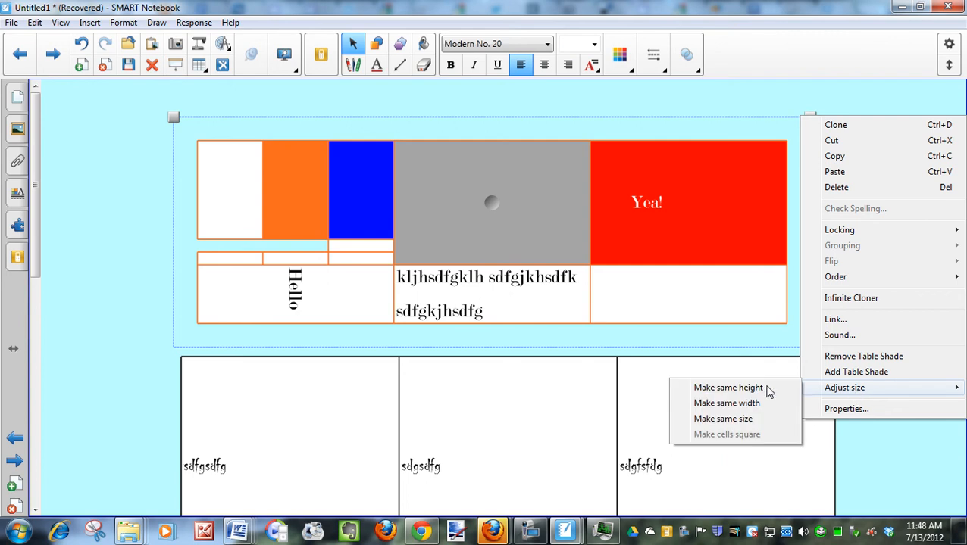
left_click(728, 388)
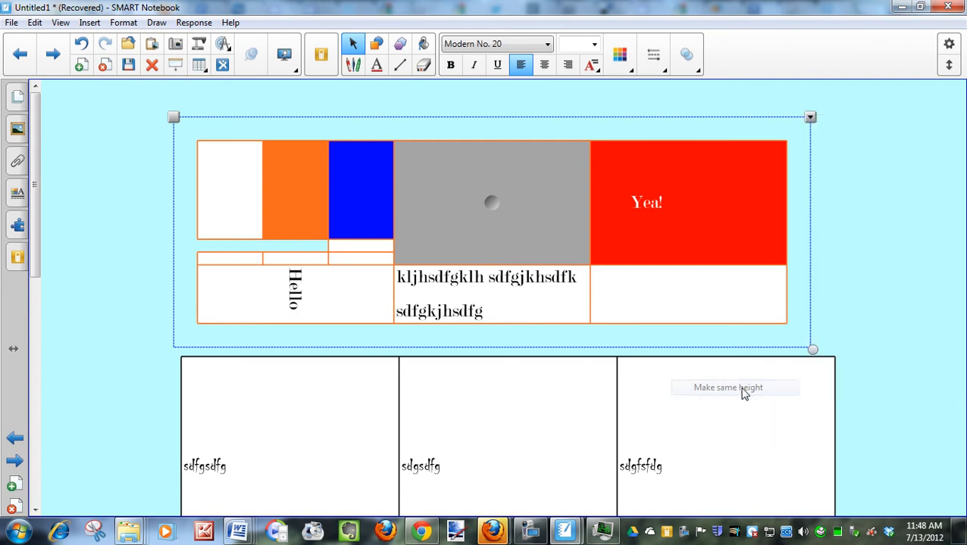
Make the cells of the upper coloured table the same width
left_click(810, 119)
mouse_move(864, 387)
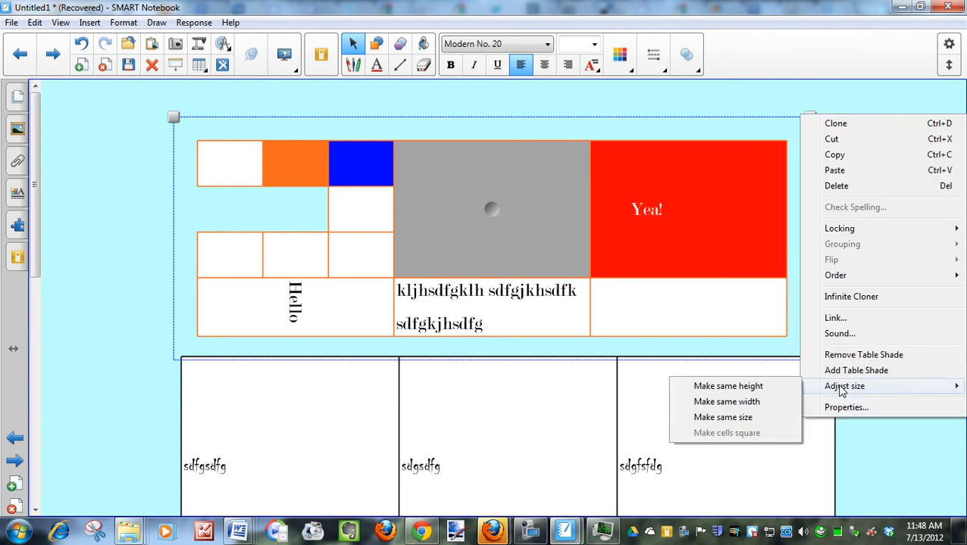
left_click(754, 409)
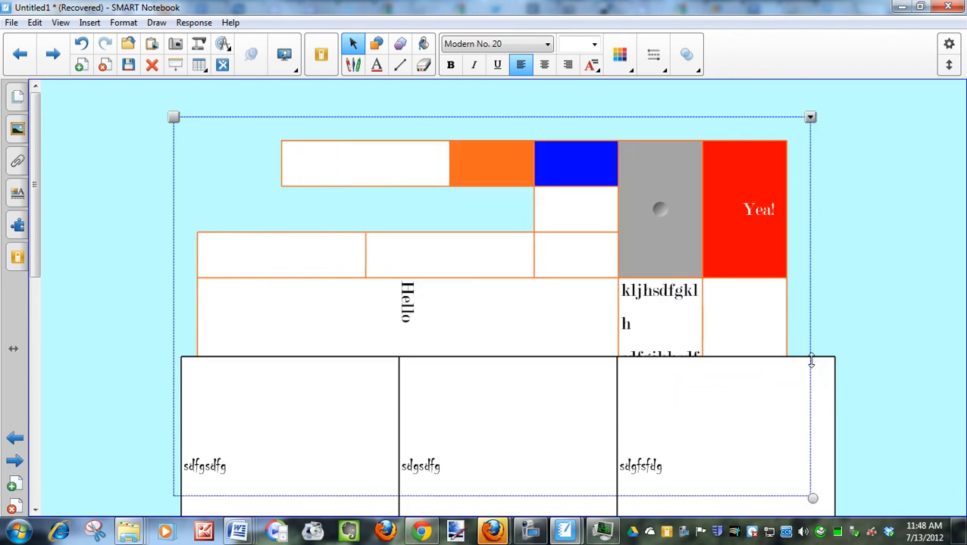
scroll(941, 317, "down", 2)
scroll(941, 317, "down", 1)
scroll(897, 423, "up", 2)
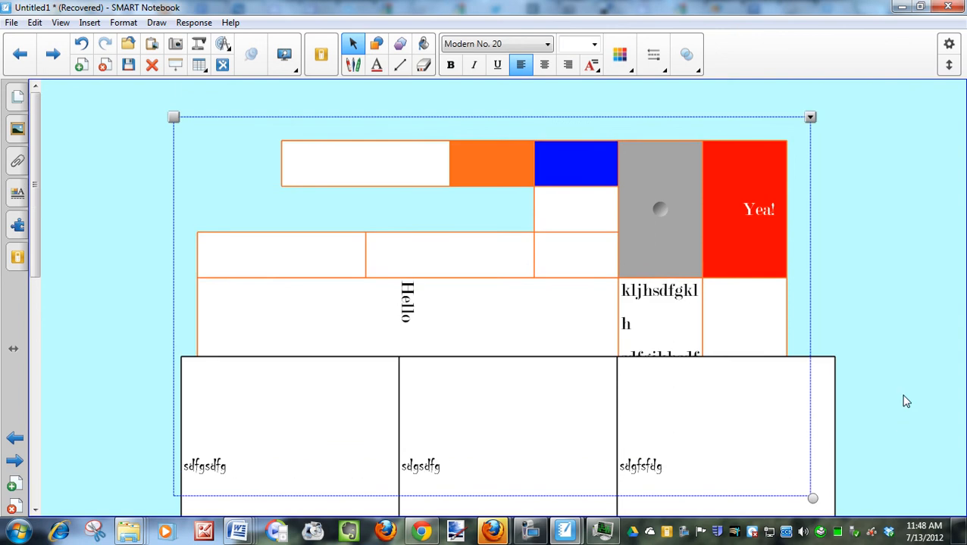